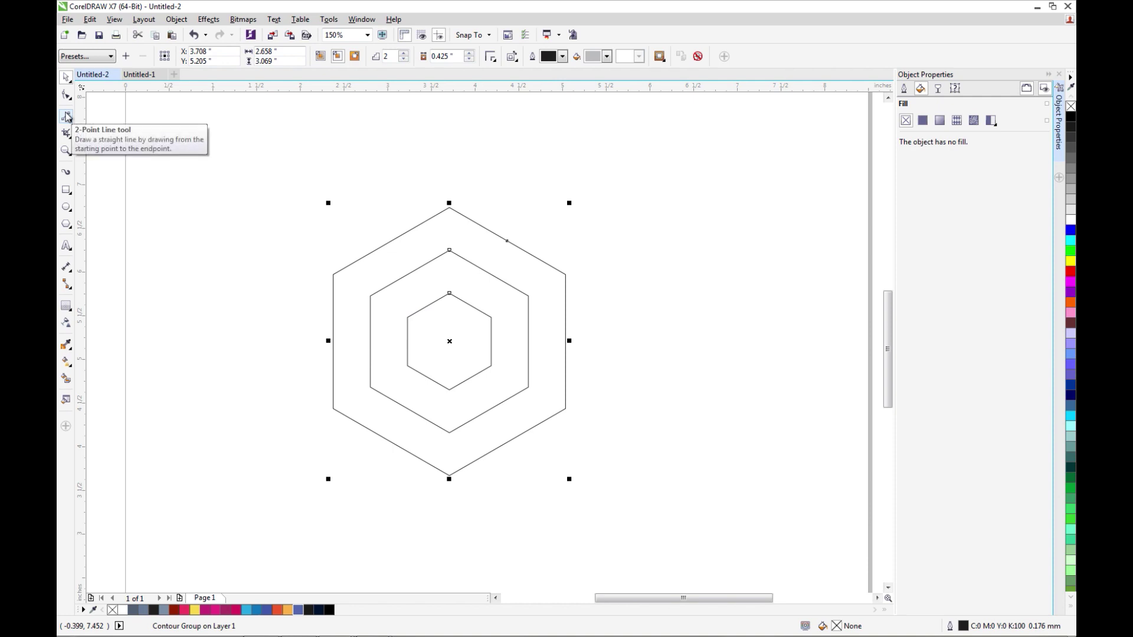
- Draw three straight Bezier lines connecting the opposite corners of the outer hexagon through its centre
{"action": "left_click", "coordinate": [68, 118]}
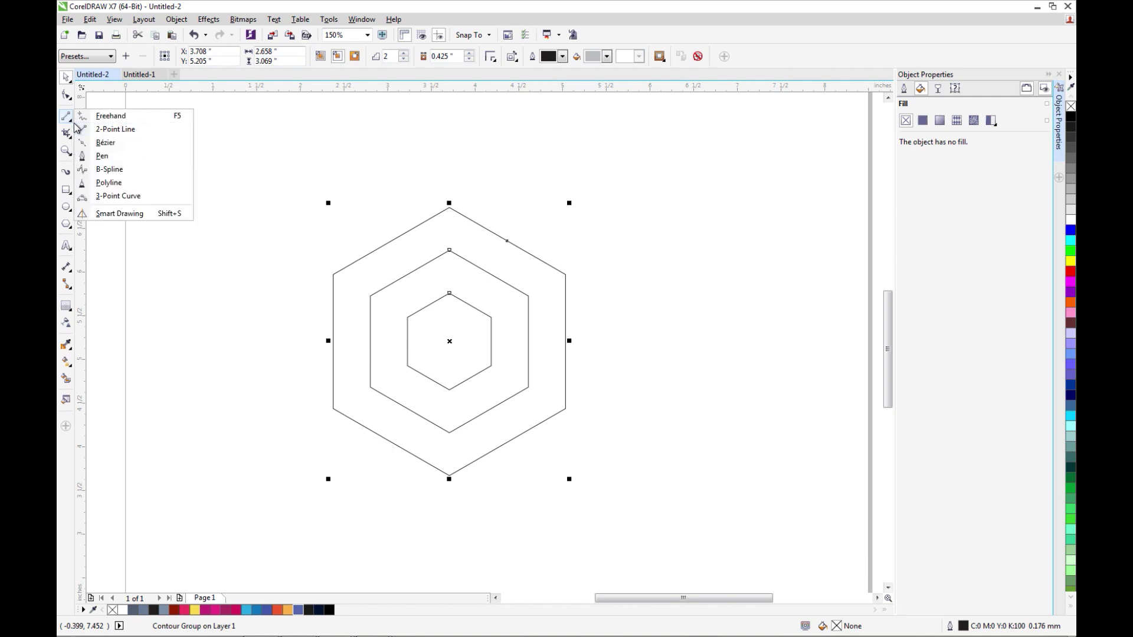
{"action": "left_click", "coordinate": [111, 143]}
{"action": "left_click_drag", "start_coordinate": [332, 275], "coordinate": [567, 387]}
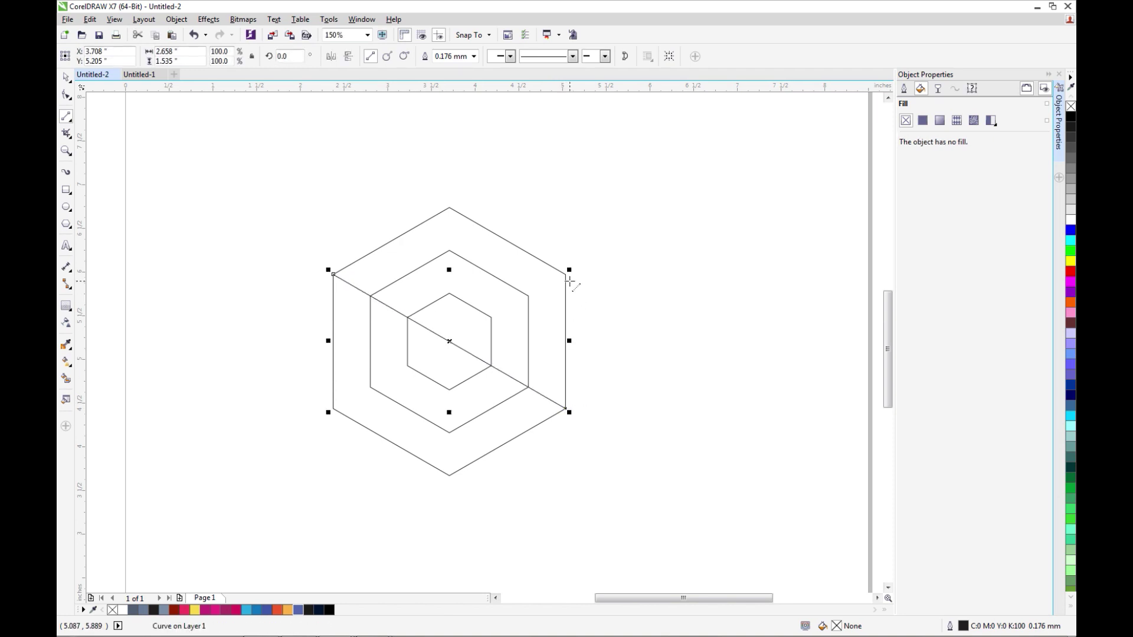
{"action": "left_click_drag", "start_coordinate": [565, 273], "coordinate": [333, 409]}
{"action": "left_click_drag", "start_coordinate": [449, 207], "coordinate": [449, 475]}
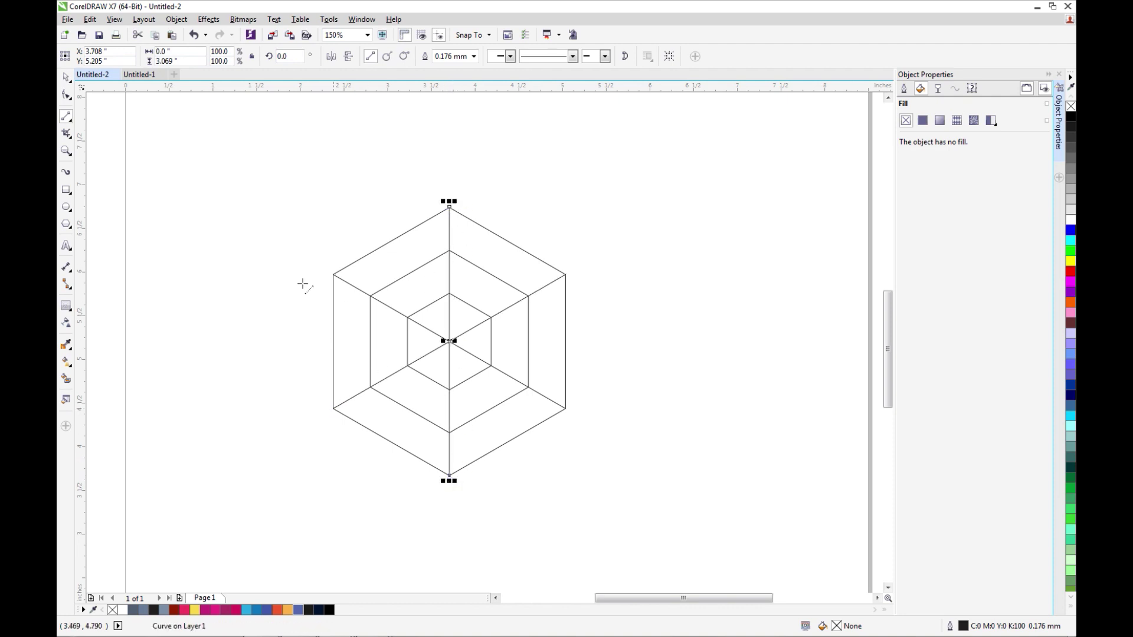
- Smart Fill all six segments of the outer ring with the blue-grey colour (C40 M20 Y0 K40)
{"action": "left_click", "coordinate": [66, 379]}
{"action": "left_click", "coordinate": [405, 246]}
{"action": "left_click", "coordinate": [481, 248]}
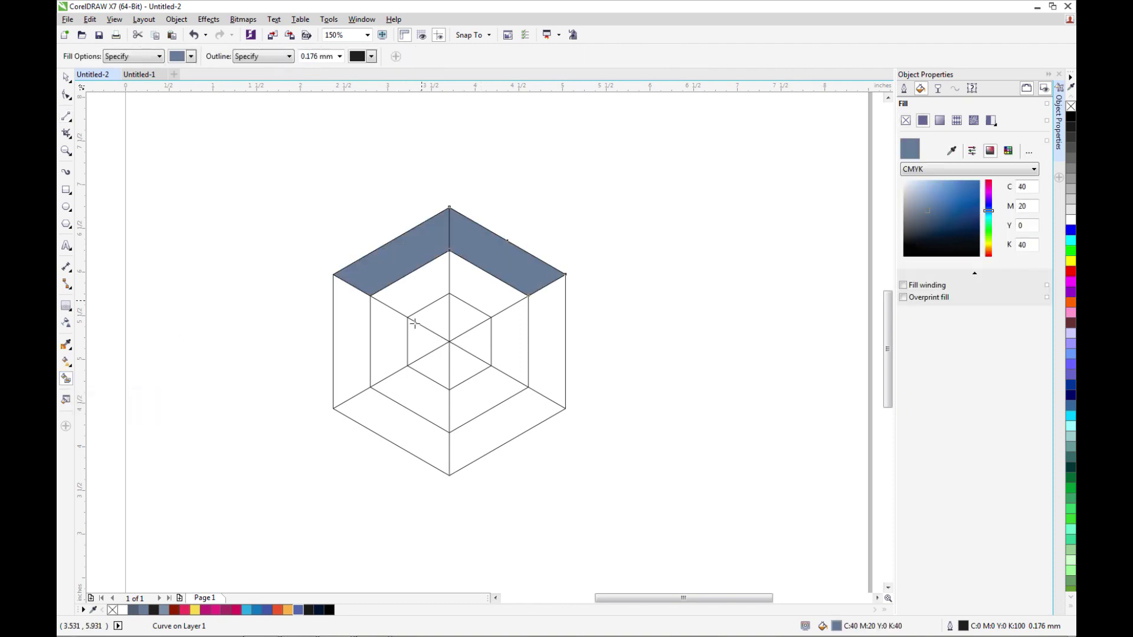
{"action": "left_click", "coordinate": [359, 326]}
{"action": "left_click", "coordinate": [377, 413]}
{"action": "left_click", "coordinate": [478, 433]}
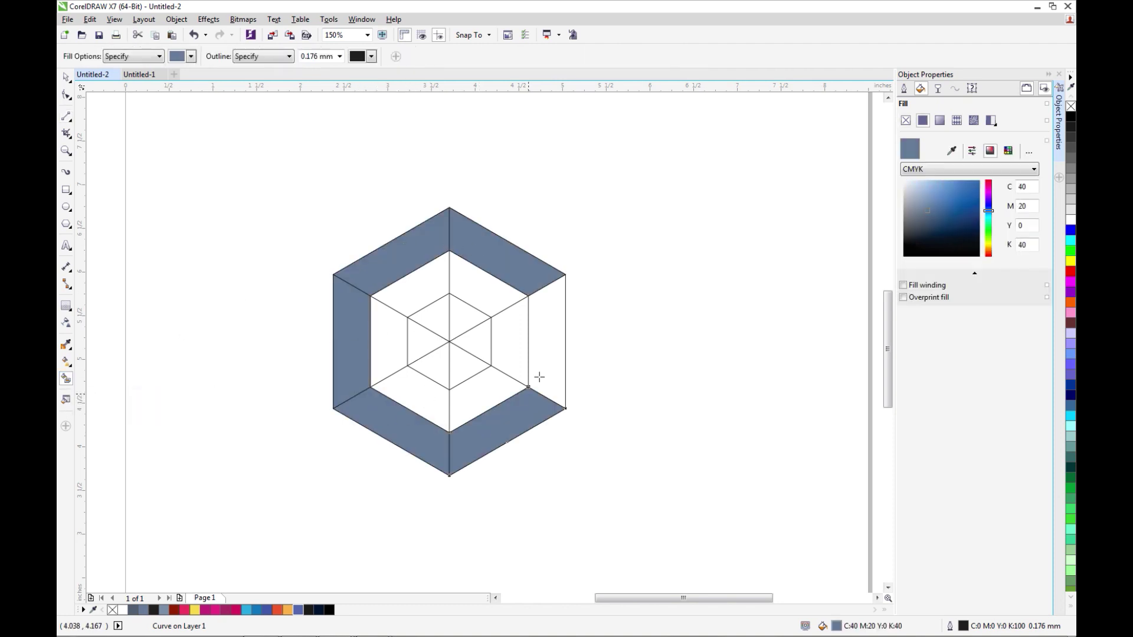
{"action": "left_click", "coordinate": [556, 356]}
- Smart Fill the six triangles of the inner hexagon with the same blue-grey
{"action": "left_click", "coordinate": [461, 319]}
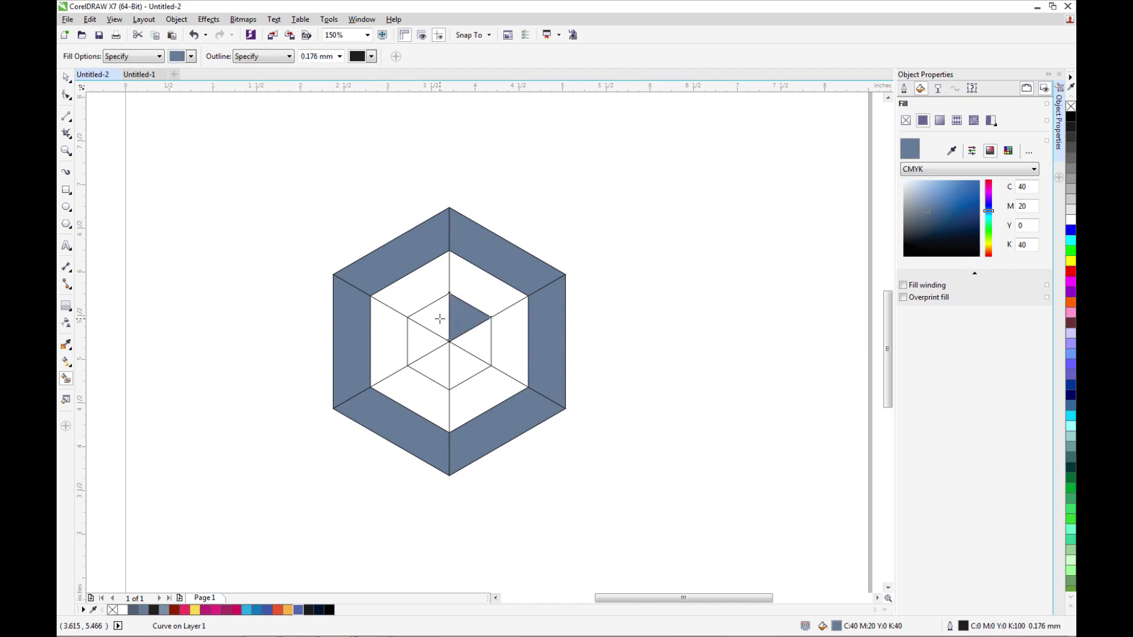
{"action": "left_click", "coordinate": [440, 319]}
{"action": "left_click", "coordinate": [423, 343]}
{"action": "left_click", "coordinate": [432, 363]}
{"action": "left_click", "coordinate": [461, 367]}
{"action": "left_click", "coordinate": [476, 343]}
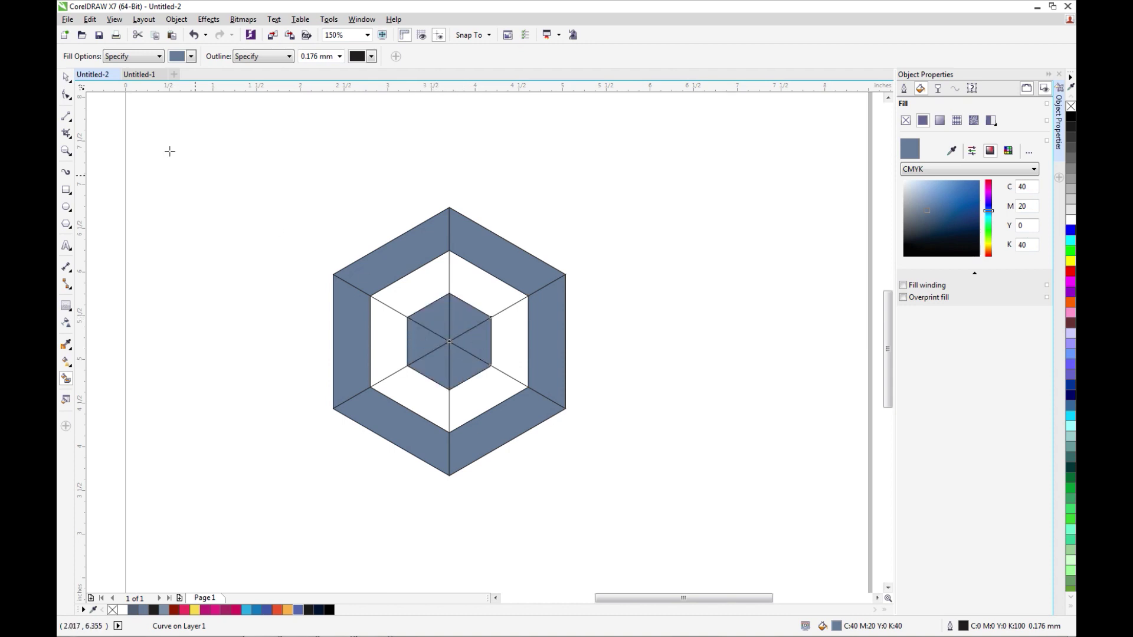
- Weld the two upper triangles of the inner hexagon together, and likewise the two upper segments of the outer ring
{"action": "left_click", "coordinate": [66, 77]}
{"action": "left_click", "coordinate": [436, 318]}
{"action": "left_click", "coordinate": [468, 319], "text": "shift"}
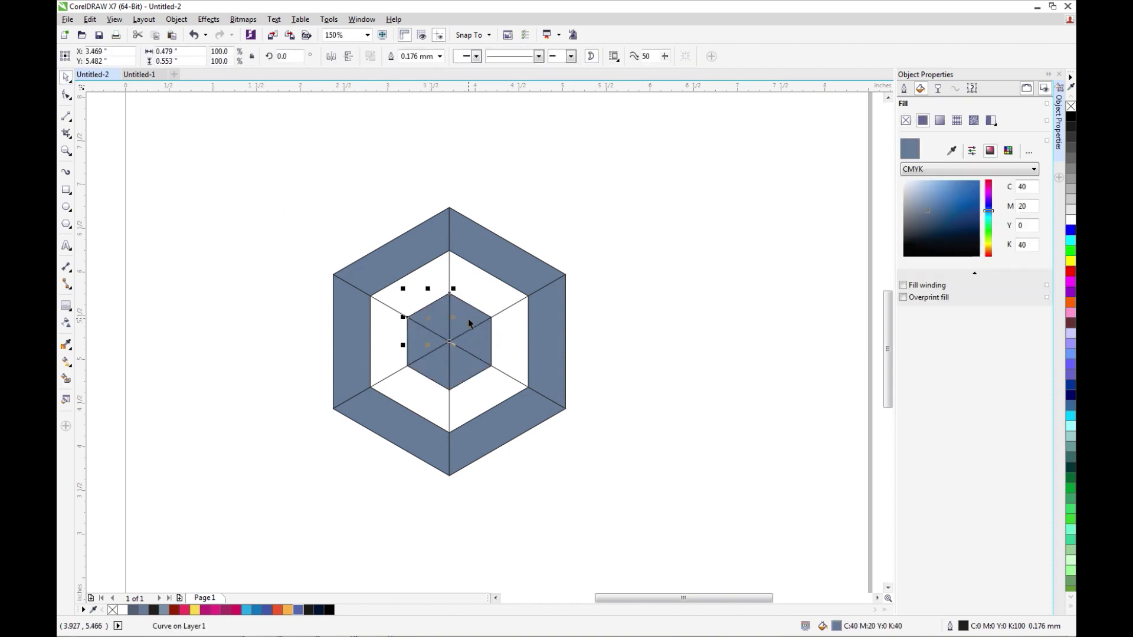
{"action": "left_click", "coordinate": [393, 57]}
{"action": "left_click", "coordinate": [426, 240]}
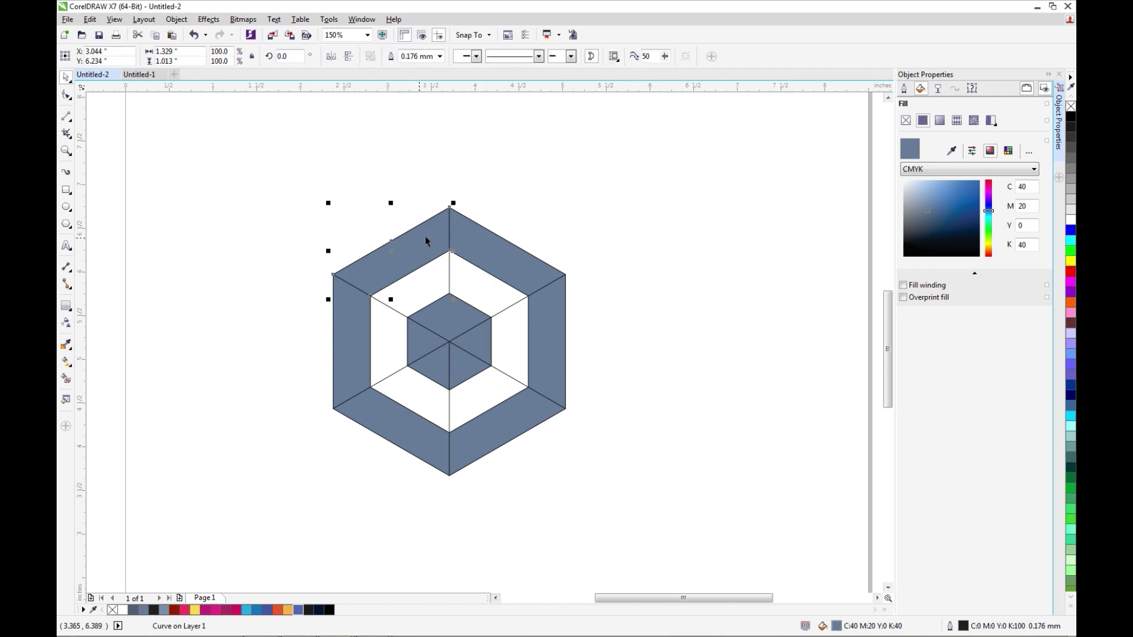
{"action": "left_click", "coordinate": [393, 57]}
- Weld the outer ring's two right-hand segments into one face and its two left-hand segments into another
{"action": "left_click", "coordinate": [555, 328]}
{"action": "left_click", "coordinate": [519, 409], "text": "shift"}
{"action": "left_click", "coordinate": [393, 57]}
{"action": "left_click", "coordinate": [345, 310]}
{"action": "left_click", "coordinate": [395, 417], "text": "shift"}
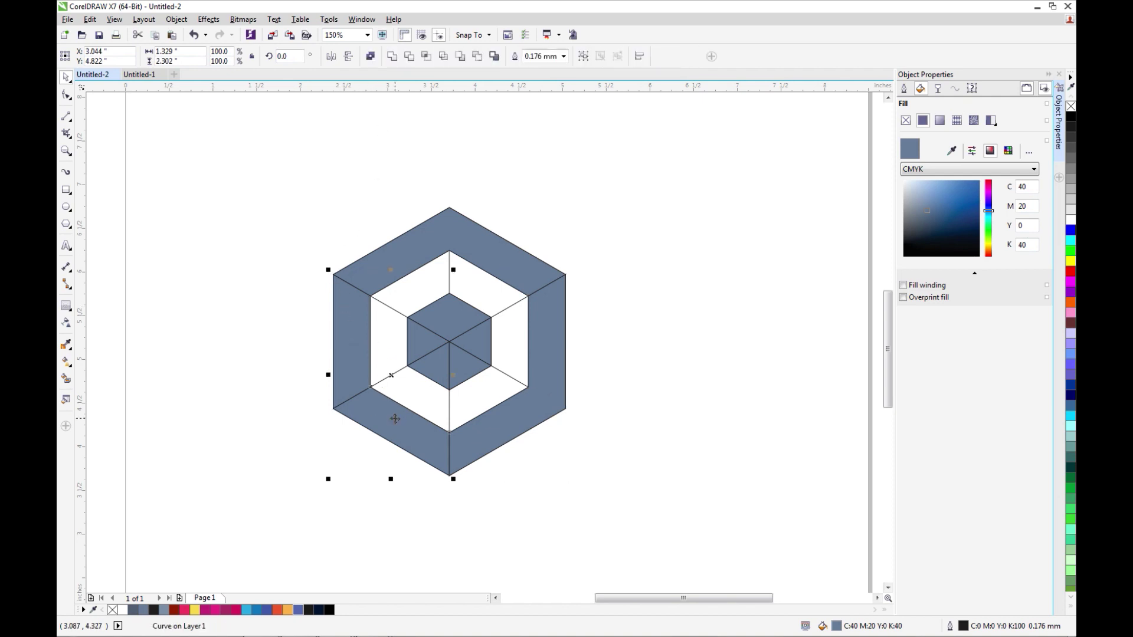
{"action": "left_click", "coordinate": [391, 57]}
- Weld the inner hexagon's two left triangles into one cube face and its two right triangles into another
{"action": "left_click", "coordinate": [413, 341]}
{"action": "left_click", "coordinate": [429, 373], "text": "shift"}
{"action": "left_click", "coordinate": [395, 58]}
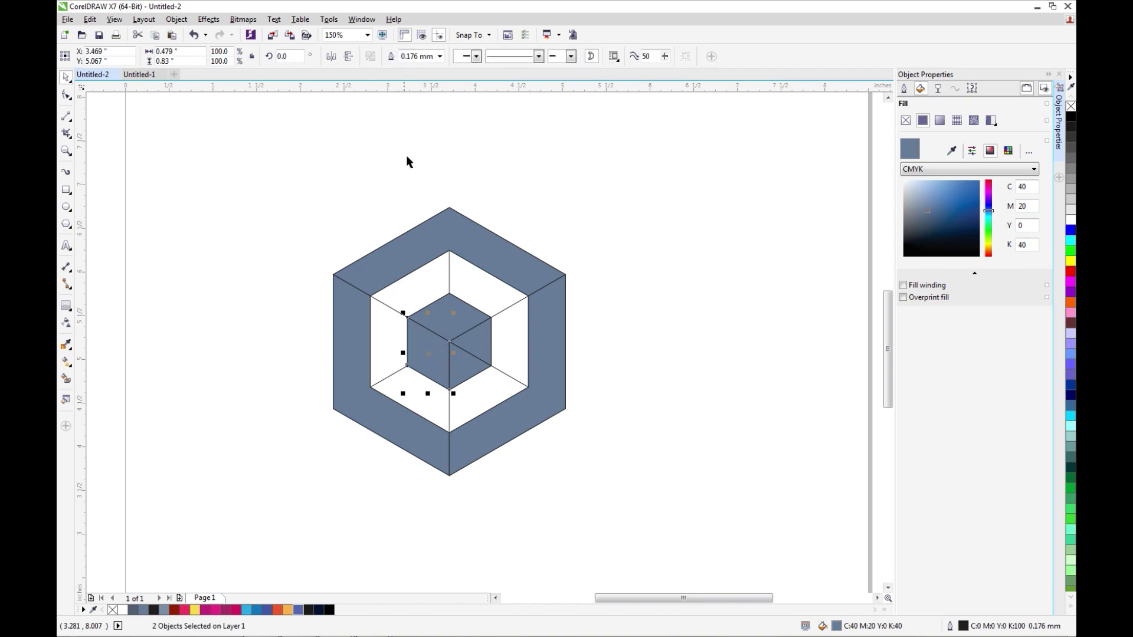
{"action": "left_click", "coordinate": [480, 337]}
{"action": "left_click", "coordinate": [465, 380], "text": "shift"}
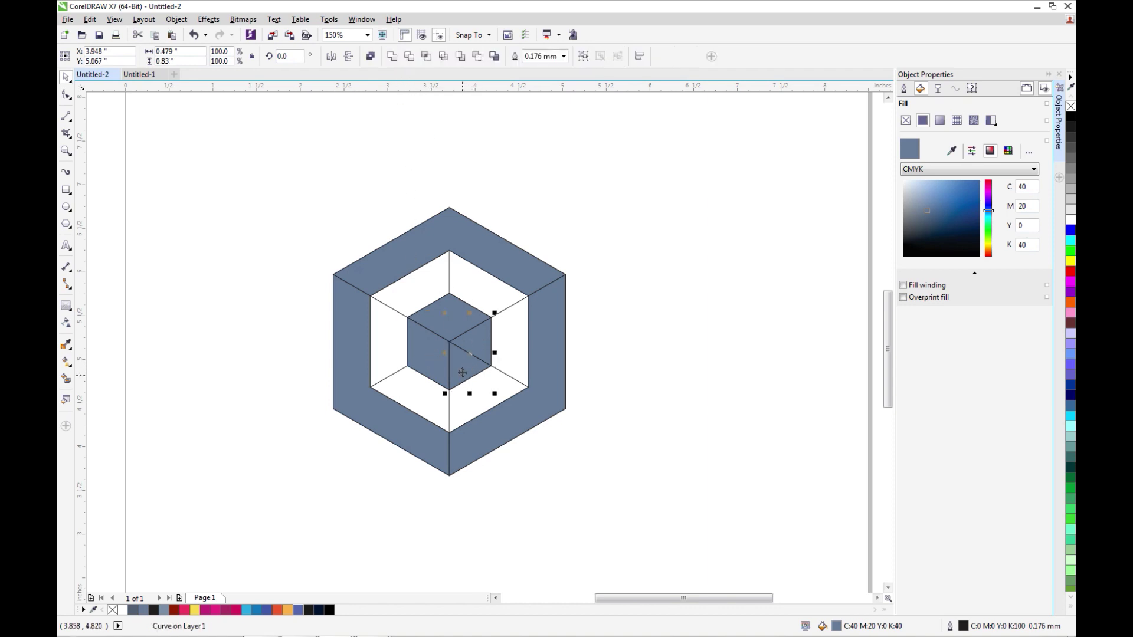
{"action": "left_click", "coordinate": [392, 57]}
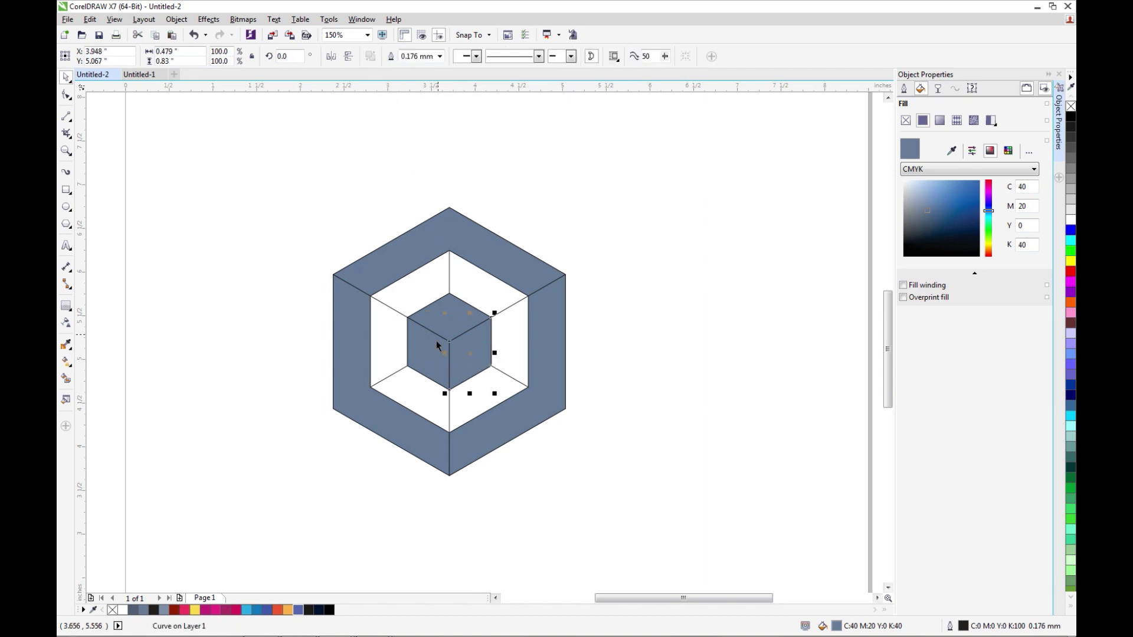
- Tint the inner cube's top and right faces with white to C33 M16 Y0 K33, and its left face with black to C44 M25 Y7 K45
{"action": "left_click", "coordinate": [457, 326]}
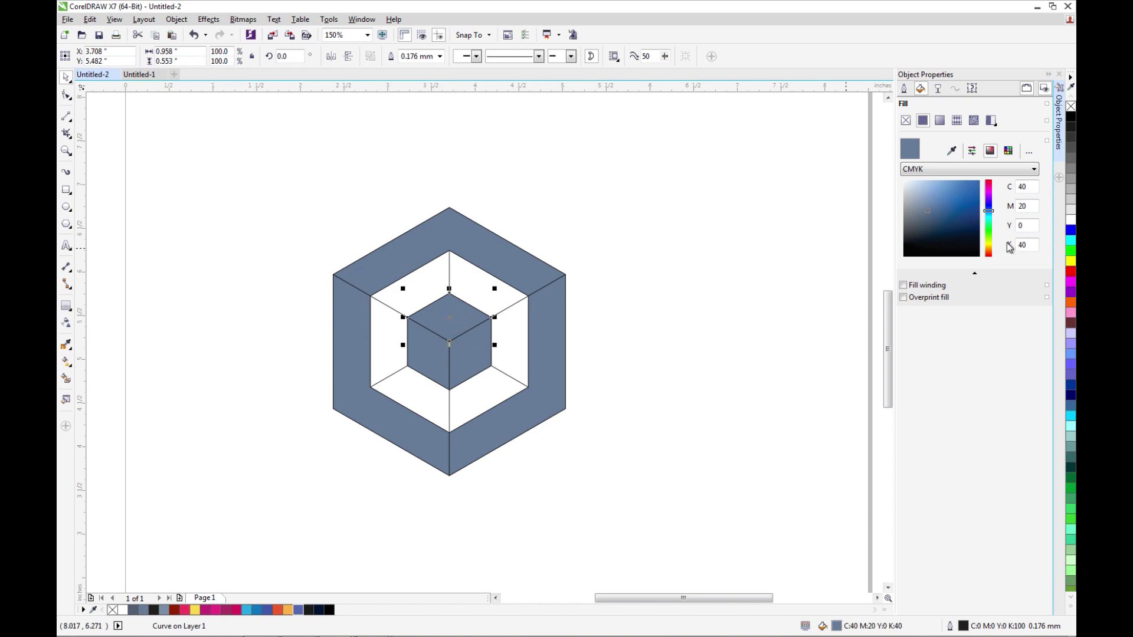
{"action": "left_click", "coordinate": [1071, 220], "text": "ctrl"}
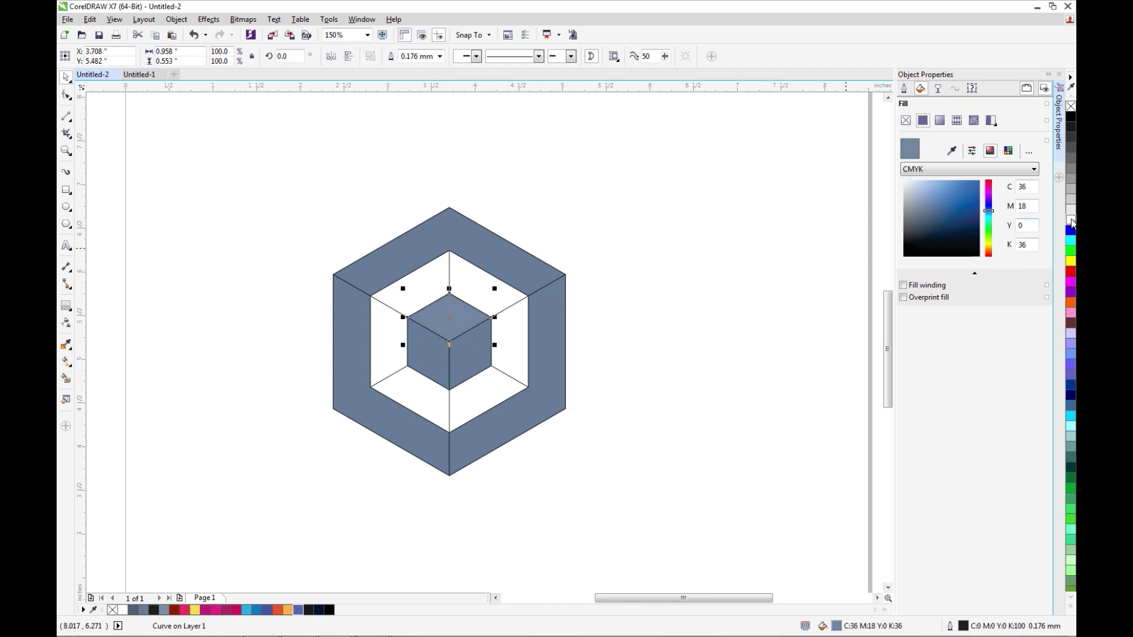
{"action": "left_click", "coordinate": [475, 348]}
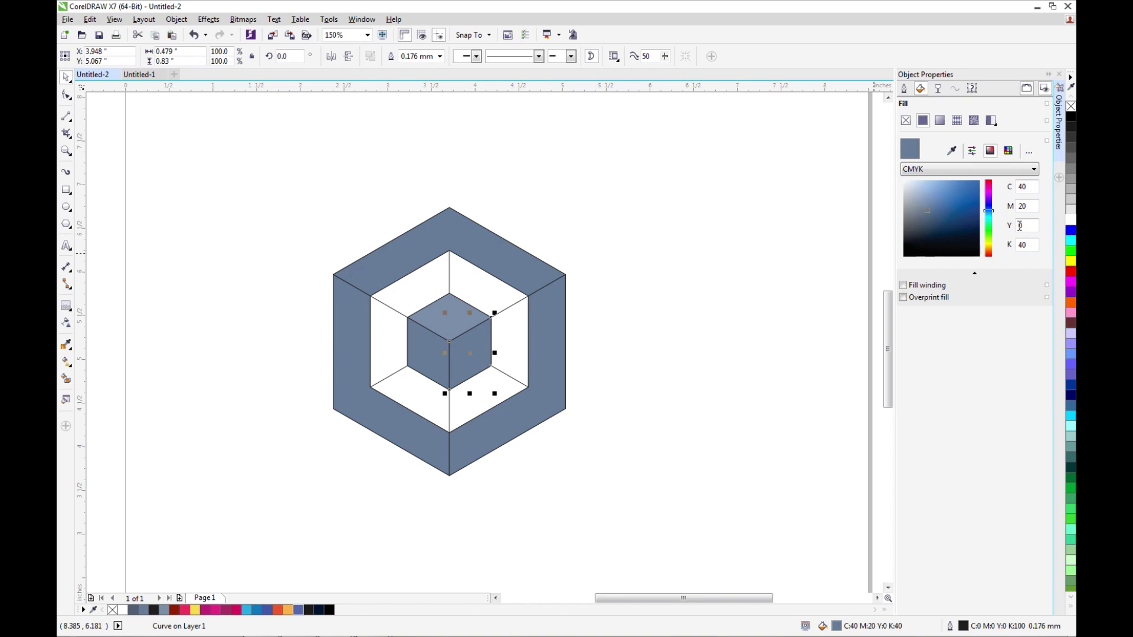
{"action": "left_click", "coordinate": [1070, 221], "text": "ctrl"}
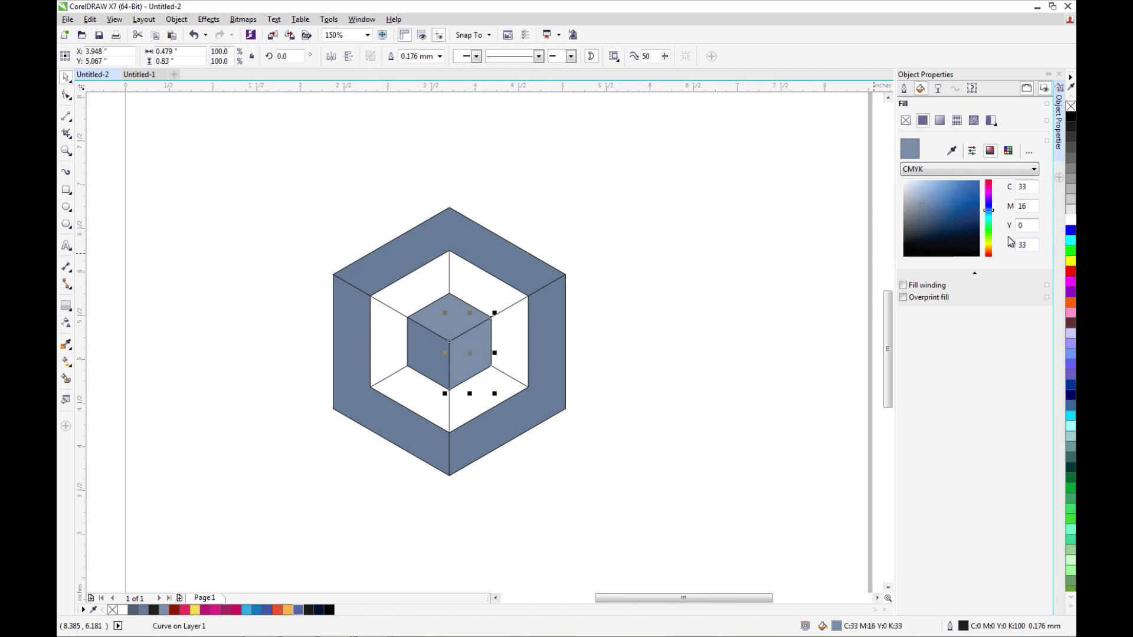
{"action": "left_click", "coordinate": [446, 351]}
{"action": "left_click", "coordinate": [1071, 116], "text": "ctrl"}
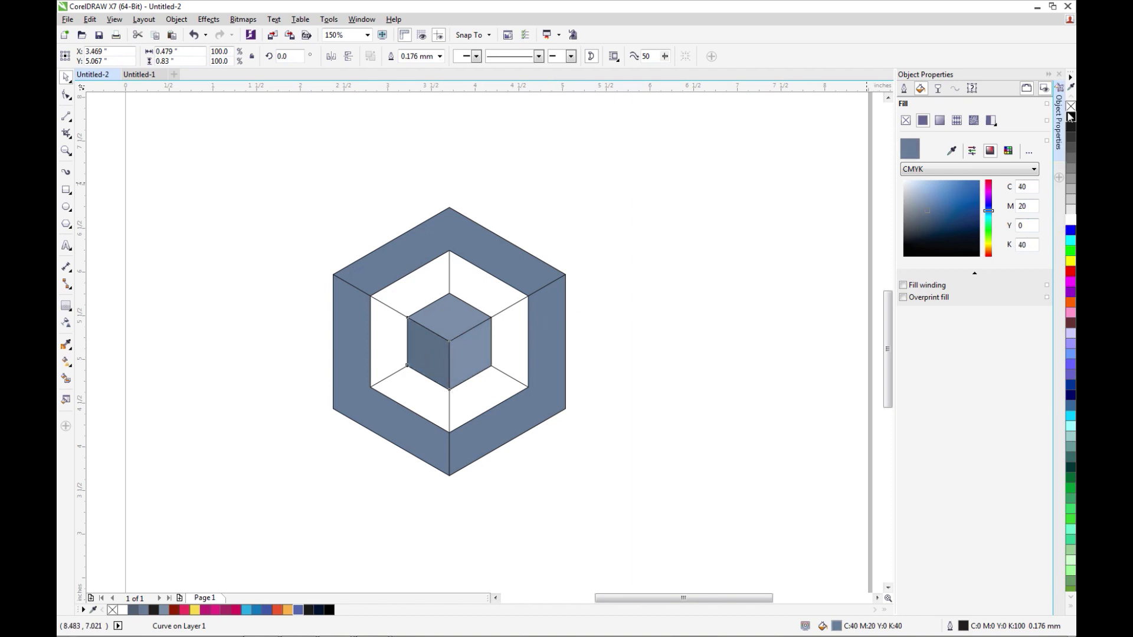
- Copy the fills of the inner cube's top, left and right faces onto the matching faces of the outer ring
{"action": "left_click", "coordinate": [449, 319]}
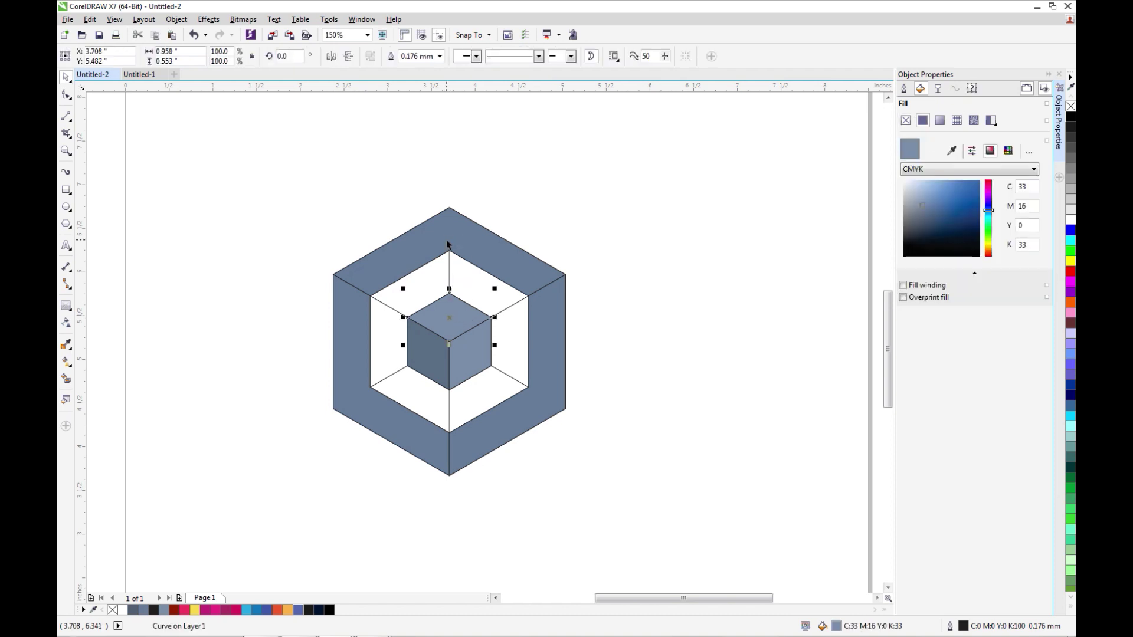
{"action": "left_click", "coordinate": [283, 338]}
{"action": "left_click", "coordinate": [429, 349]}
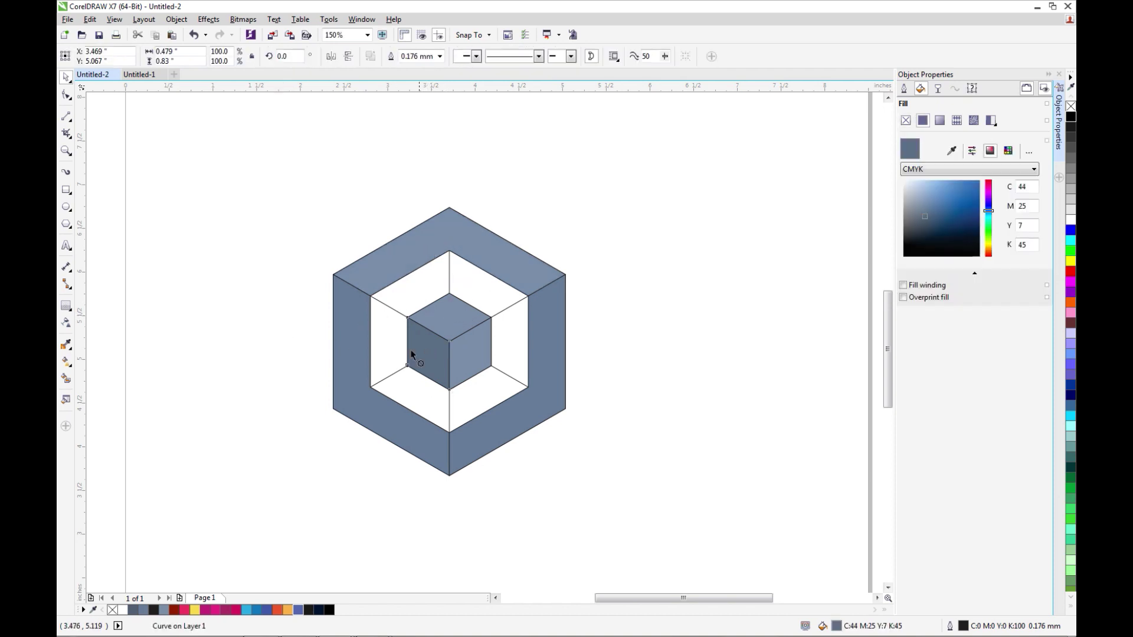
{"action": "left_click_drag", "start_coordinate": [352, 354], "coordinate": [354, 355]}
{"action": "left_click", "coordinate": [396, 469]}
{"action": "left_click", "coordinate": [466, 352]}
{"action": "left_click_drag", "start_coordinate": [539, 411], "coordinate": [541, 412]}
- Move the six coloured faces off the construction hexagons and lines, and delete that leftover linework
{"action": "left_click", "coordinate": [619, 388]}
{"action": "left_click", "coordinate": [552, 362]}
{"action": "left_click", "coordinate": [481, 248], "text": "shift"}
{"action": "left_click", "coordinate": [434, 361], "text": "shift"}
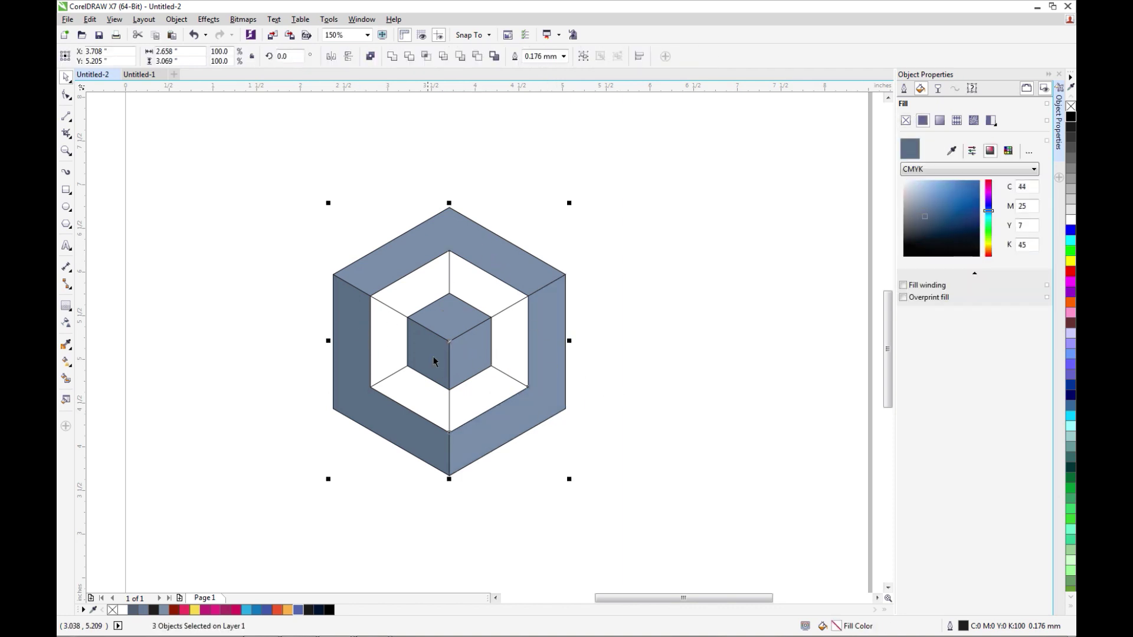
{"action": "scroll", "coordinate": [495, 335], "scroll_direction": "down", "scroll_amount": 2}
{"action": "left_click_drag", "start_coordinate": [493, 342], "coordinate": [647, 338]}
{"action": "left_click_drag", "start_coordinate": [388, 250], "coordinate": [582, 435]}
{"action": "key", "text": "Delete"}
- Remove the outline from the six coloured faces and move the shape back to the middle of the page
{"action": "right_click", "coordinate": [1071, 106]}
{"action": "left_click_drag", "start_coordinate": [638, 275], "coordinate": [493, 254]}
{"action": "scroll", "coordinate": [495, 292], "scroll_direction": "up", "scroll_amount": 2}
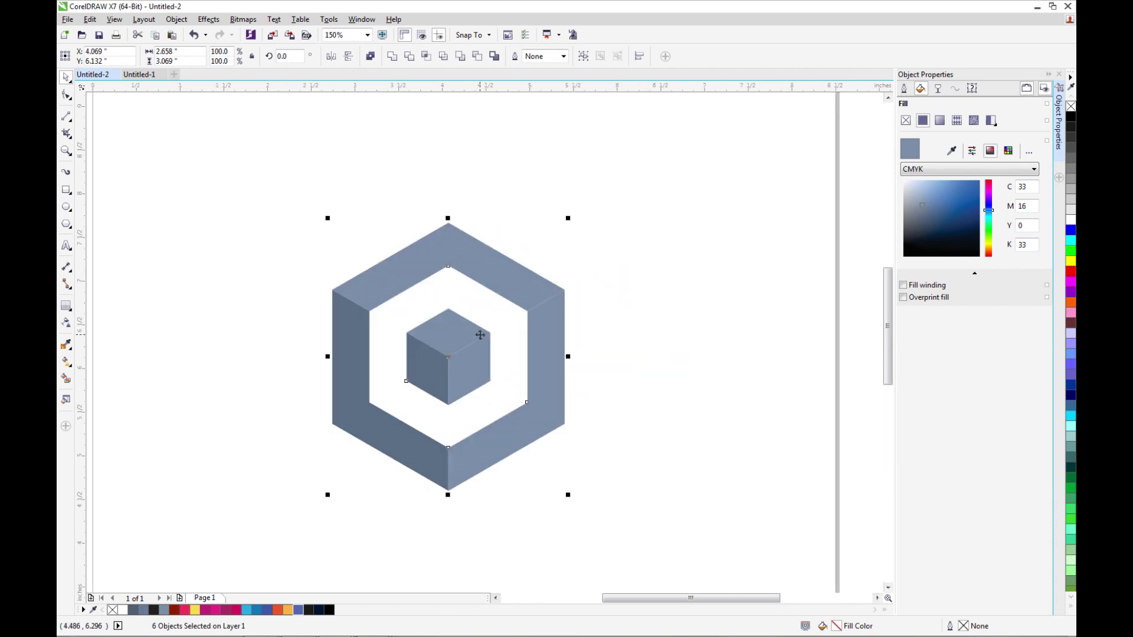
- Draw a rectangle about 0.425 × 1.431 inches spanning the gap between ring and cube and crossing the ring's lower-left arm
{"action": "left_click", "coordinate": [66, 190]}
{"action": "scroll", "coordinate": [410, 384], "scroll_direction": "up", "scroll_amount": 2}
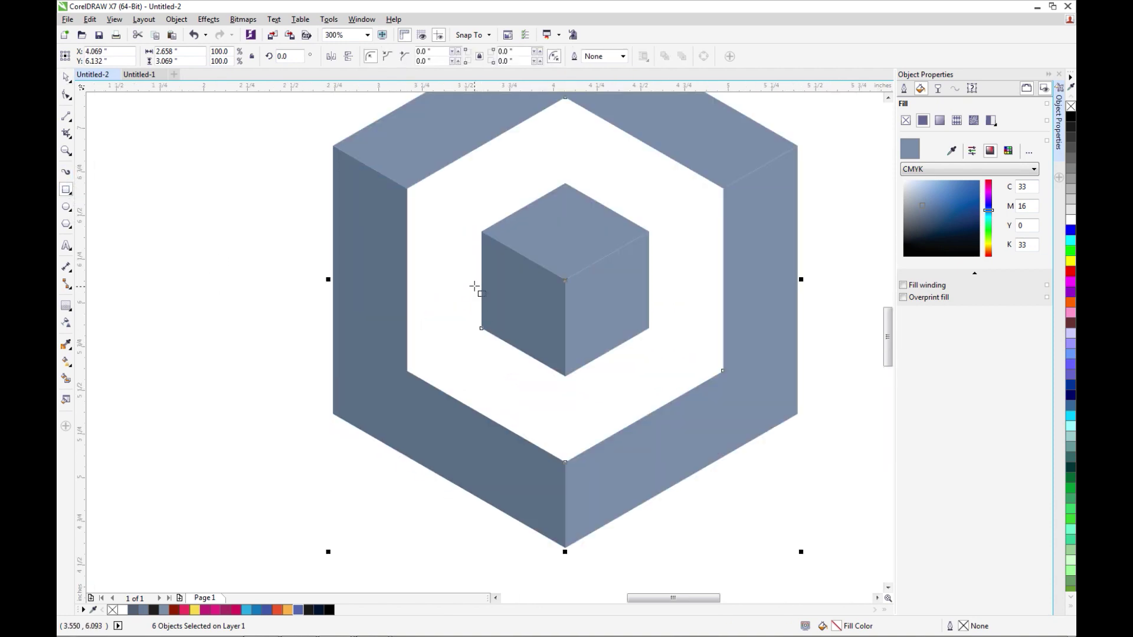
{"action": "left_click_drag", "start_coordinate": [480, 274], "coordinate": [417, 525]}
{"action": "left_click", "coordinate": [65, 77]}
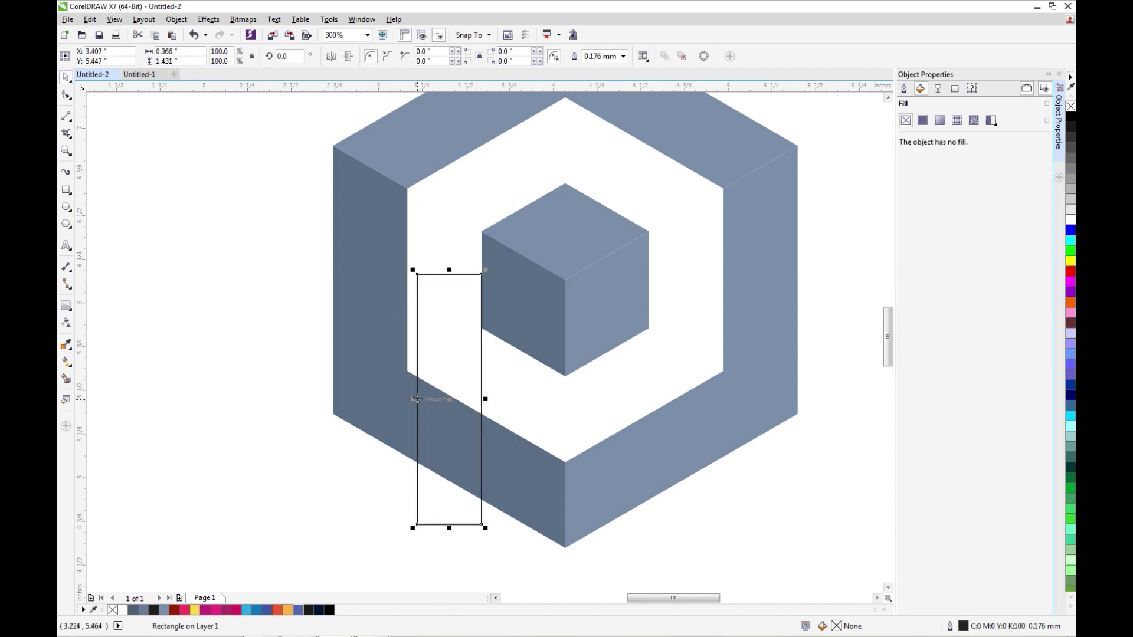
{"action": "left_click_drag", "start_coordinate": [415, 407], "coordinate": [406, 348]}
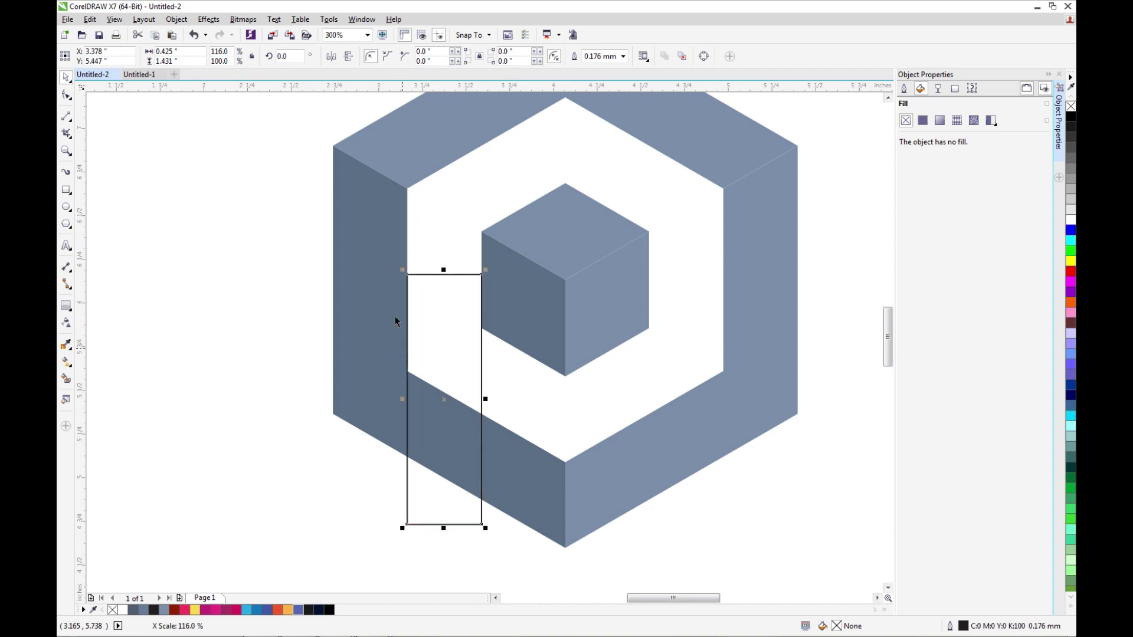
- Trim the ring's dark left face with the rectangle and delete the rectangle
{"action": "left_click", "coordinate": [382, 225], "text": "shift"}
{"action": "left_click", "coordinate": [409, 56]}
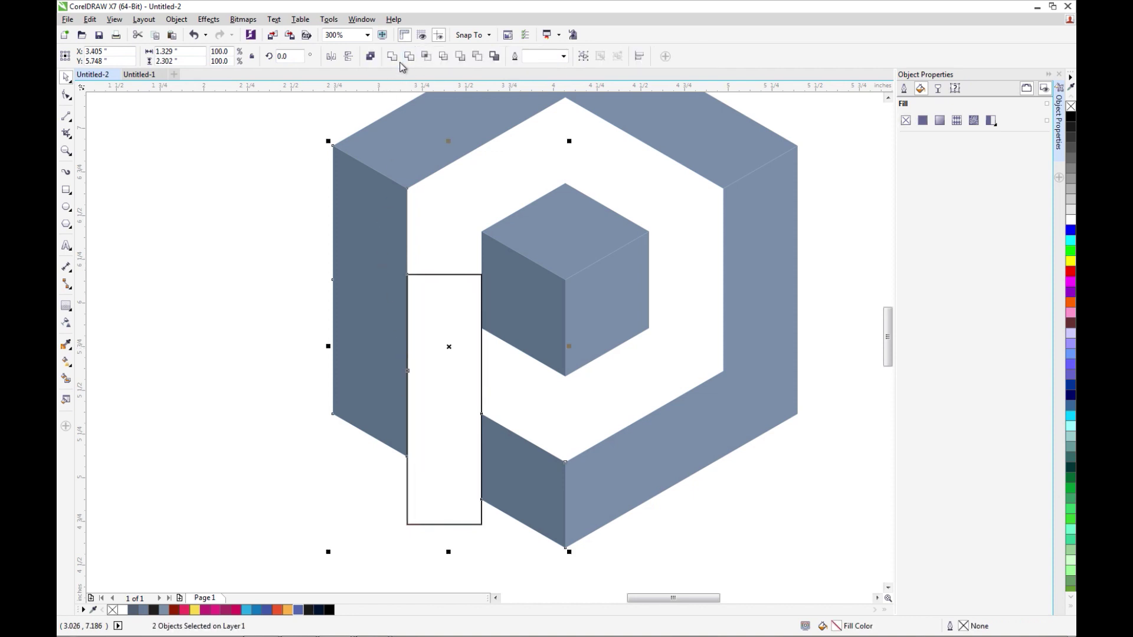
{"action": "left_click", "coordinate": [451, 313]}
{"action": "key", "text": "Delete"}
{"action": "scroll", "coordinate": [486, 344], "scroll_direction": "down", "scroll_amount": 3}
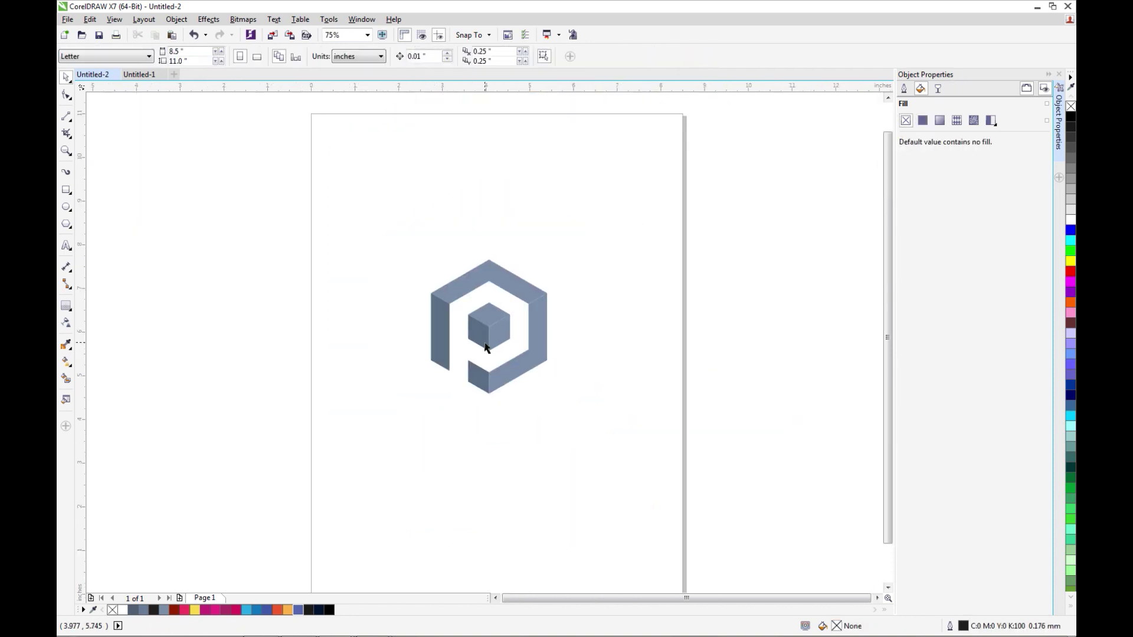
- Duplicate the P-shaped mark beside itself near the page's top-left corner and mirror the copy vertically into a b
{"action": "scroll", "coordinate": [493, 341], "scroll_direction": "up", "scroll_amount": 3}
{"action": "left_click_drag", "start_coordinate": [387, 261], "coordinate": [548, 425]}
{"action": "left_click_drag", "start_coordinate": [490, 388], "coordinate": [352, 227]}
{"action": "right_click", "coordinate": [352, 227]}
{"action": "left_click", "coordinate": [345, 221]}
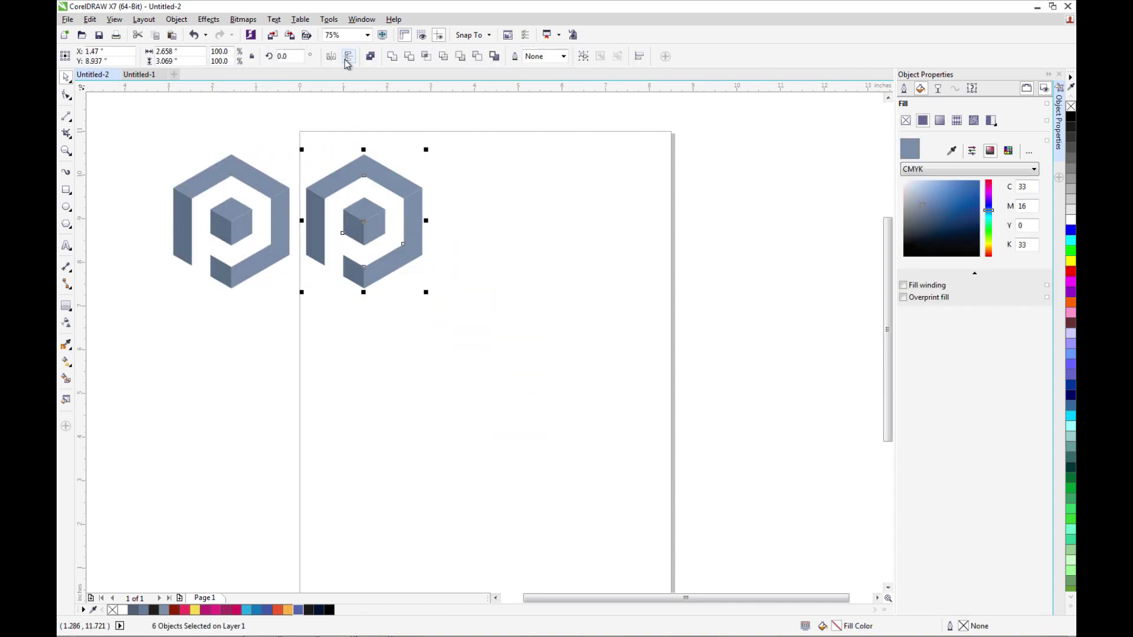
{"action": "left_click", "coordinate": [346, 59]}
{"action": "left_click", "coordinate": [288, 158]}
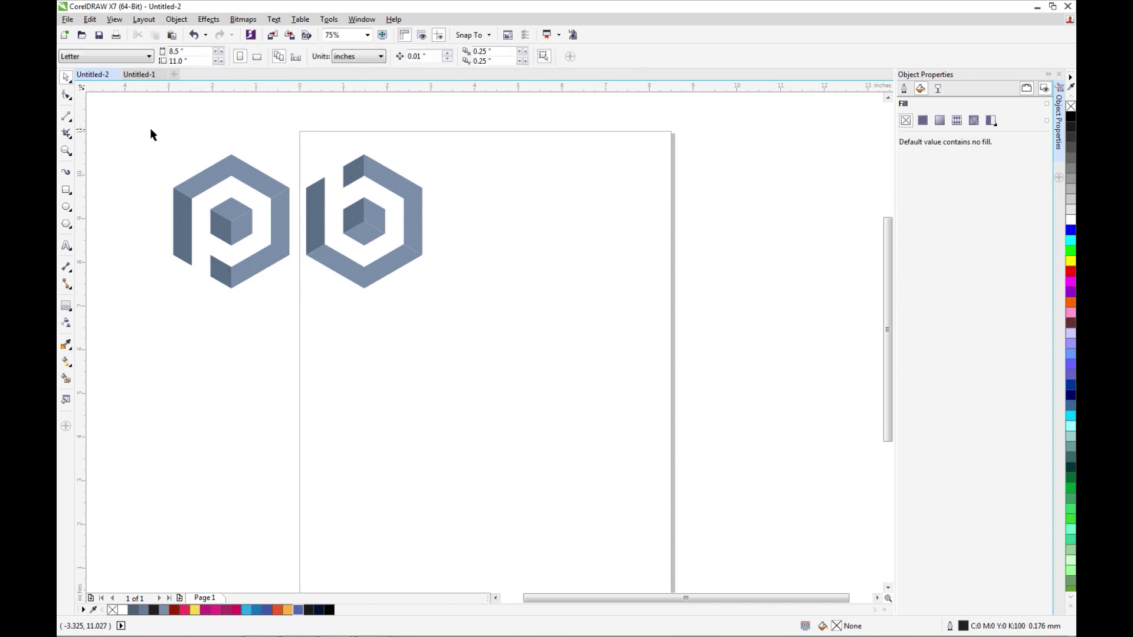
- Move both the p and b marks together further towards the upper left
{"action": "left_click_drag", "start_coordinate": [148, 129], "coordinate": [448, 320]}
{"action": "left_click_drag", "start_coordinate": [393, 264], "coordinate": [340, 245]}
{"action": "left_click", "coordinate": [342, 268]}
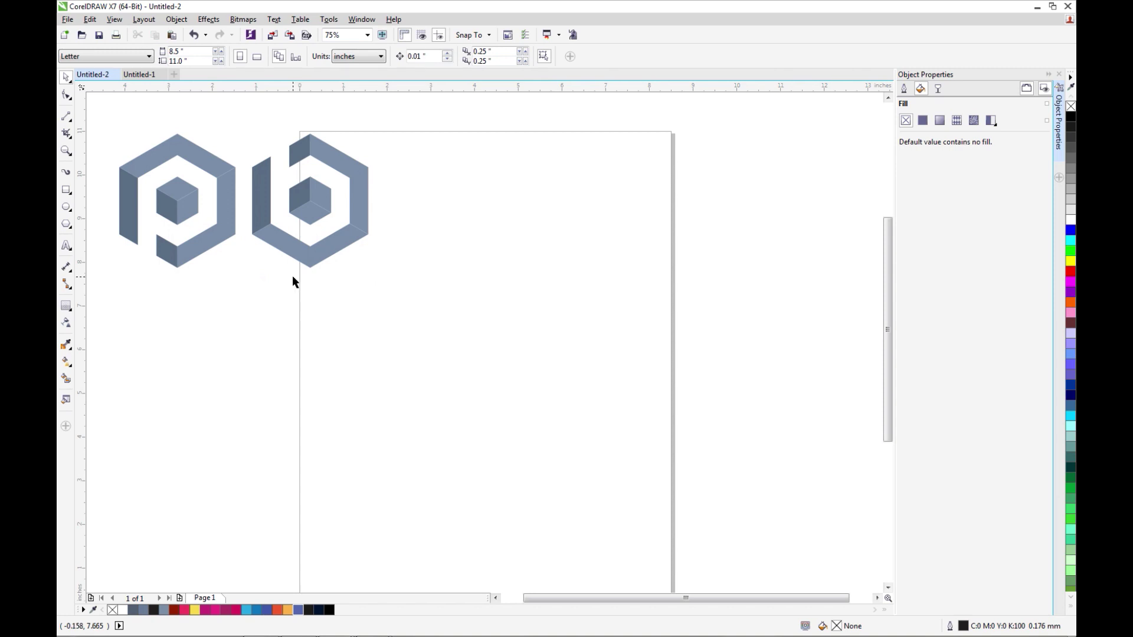
- Copy the small inner cube to an empty area and duplicate it along the isometric edges into a 3 × 3 slab
{"action": "left_click_drag", "start_coordinate": [144, 122], "coordinate": [423, 411]}
{"action": "left_click", "coordinate": [359, 343]}
{"action": "scroll", "coordinate": [449, 378], "scroll_direction": "up", "scroll_amount": 2}
{"action": "left_click_drag", "start_coordinate": [339, 273], "coordinate": [470, 396]}
{"action": "left_click_drag", "start_coordinate": [447, 357], "coordinate": [362, 405]}
{"action": "left_click_drag", "start_coordinate": [219, 247], "coordinate": [458, 466]}
{"action": "left_click_drag", "start_coordinate": [278, 404], "coordinate": [363, 453]}
{"action": "left_click_drag", "start_coordinate": [228, 270], "coordinate": [489, 493]}
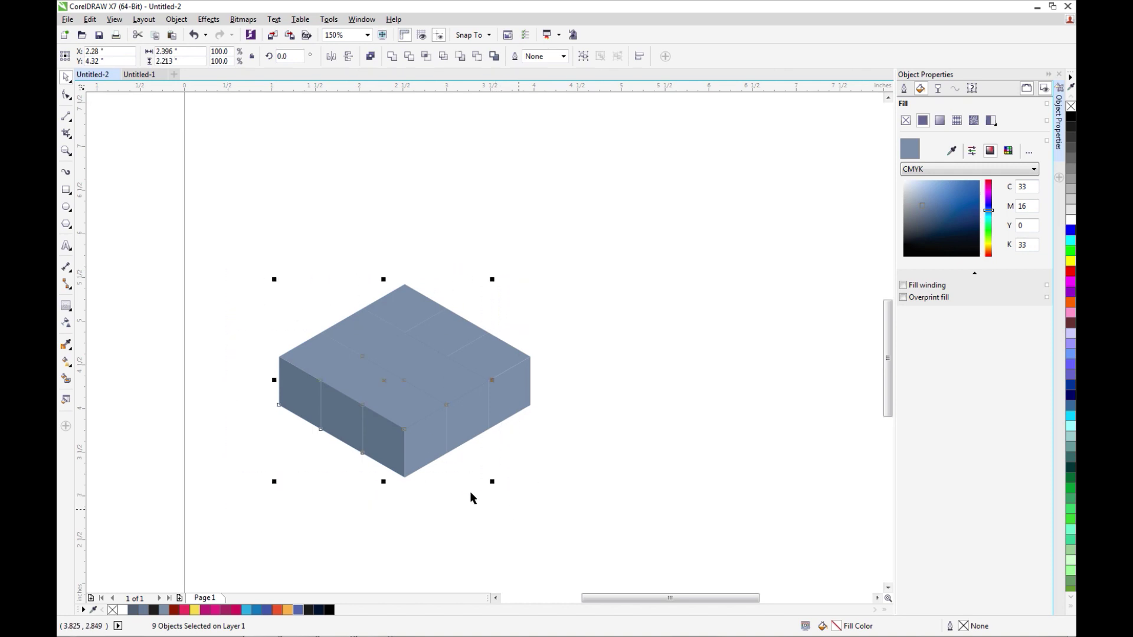
- Stack copies of the whole slab upward to build a 3 × 3 × 3 isometric cube
{"action": "left_click_drag", "start_coordinate": [405, 476], "coordinate": [406, 429]}
{"action": "key", "text": "ctrl+z"}
{"action": "left_click_drag", "start_coordinate": [203, 233], "coordinate": [619, 522]}
{"action": "left_click_drag", "start_coordinate": [405, 478], "coordinate": [394, 382]}
{"action": "left_click", "coordinate": [243, 365]}
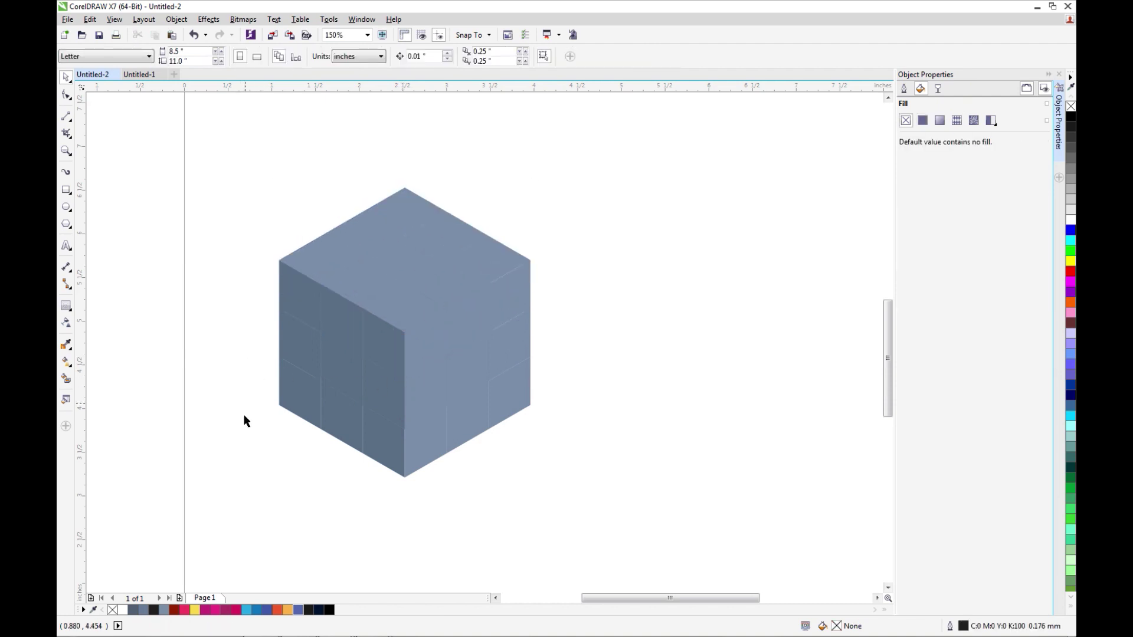
- Fill the three middle-column tiles on the big cube's left face with magenta #C62779
{"action": "left_click", "coordinate": [334, 334]}
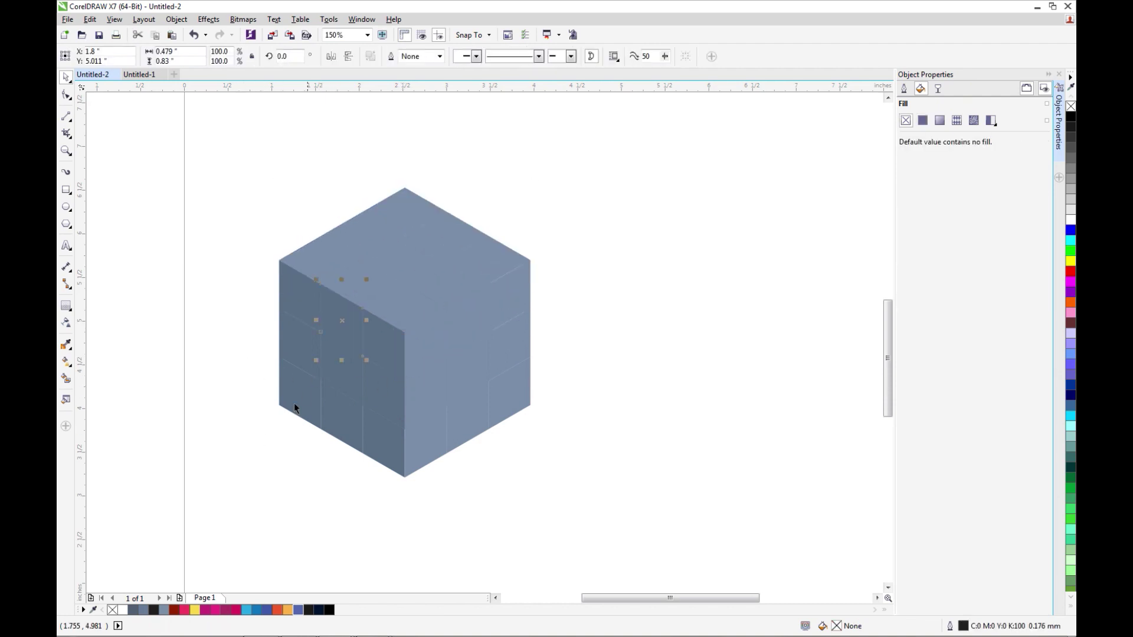
{"action": "left_click", "coordinate": [206, 609]}
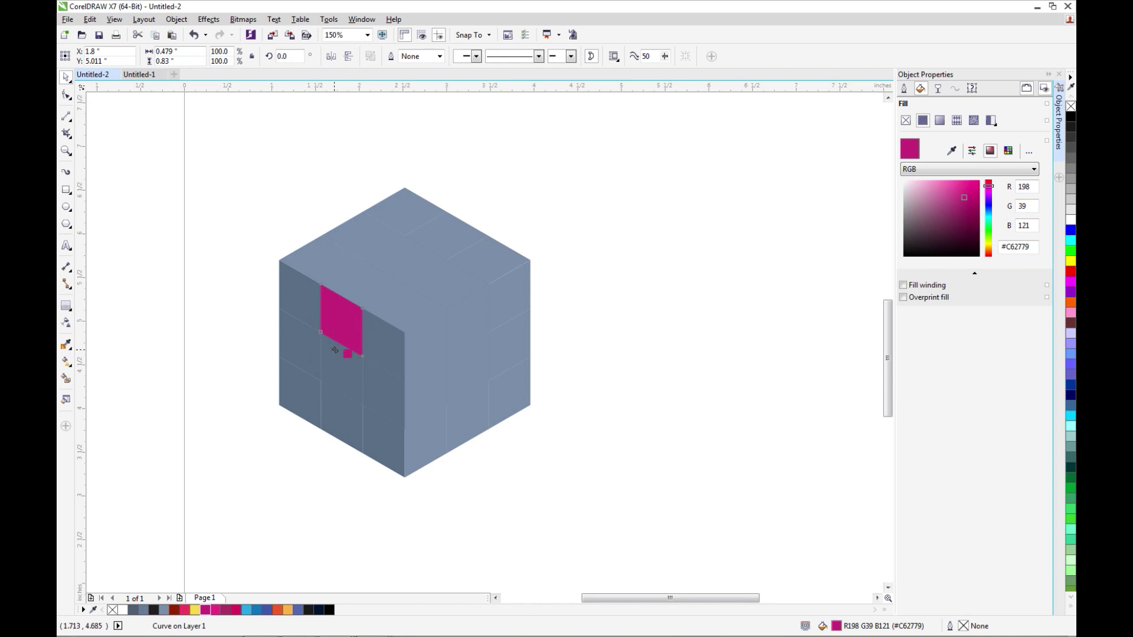
{"action": "left_click_drag", "start_coordinate": [335, 350], "coordinate": [342, 358]}
{"action": "left_click_drag", "start_coordinate": [336, 409], "coordinate": [341, 392]}
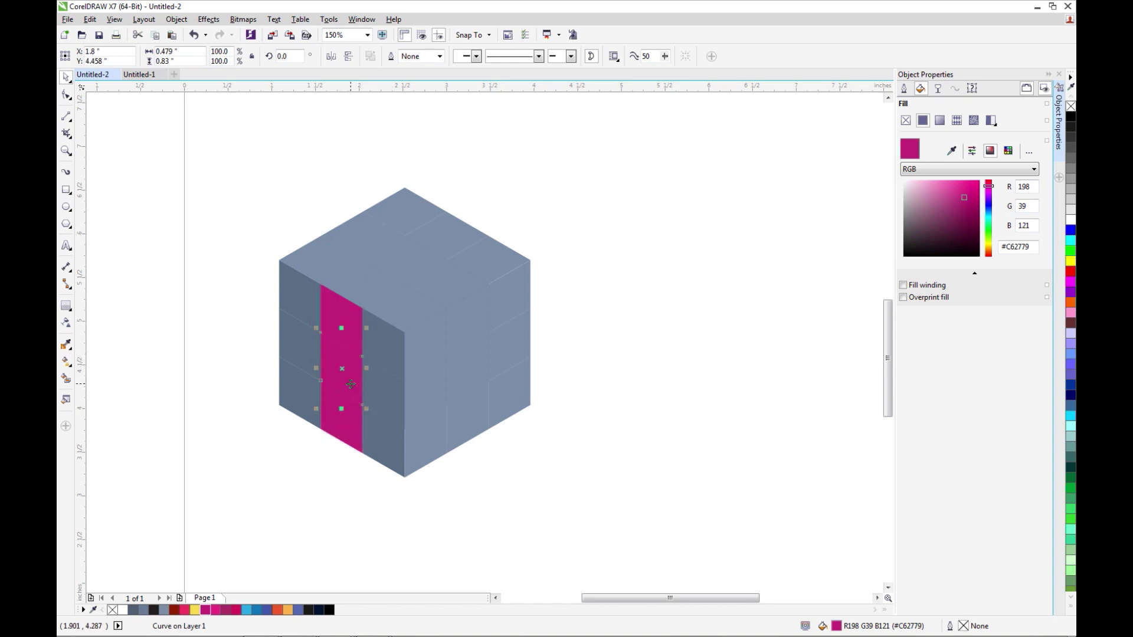
- Copy the magenta fill to the left and right middle-row tiles of the big cube's left face, completing a cross
{"action": "left_click", "coordinate": [300, 365]}
{"action": "left_click", "coordinate": [349, 374]}
{"action": "left_click_drag", "start_coordinate": [361, 382], "coordinate": [387, 390]}
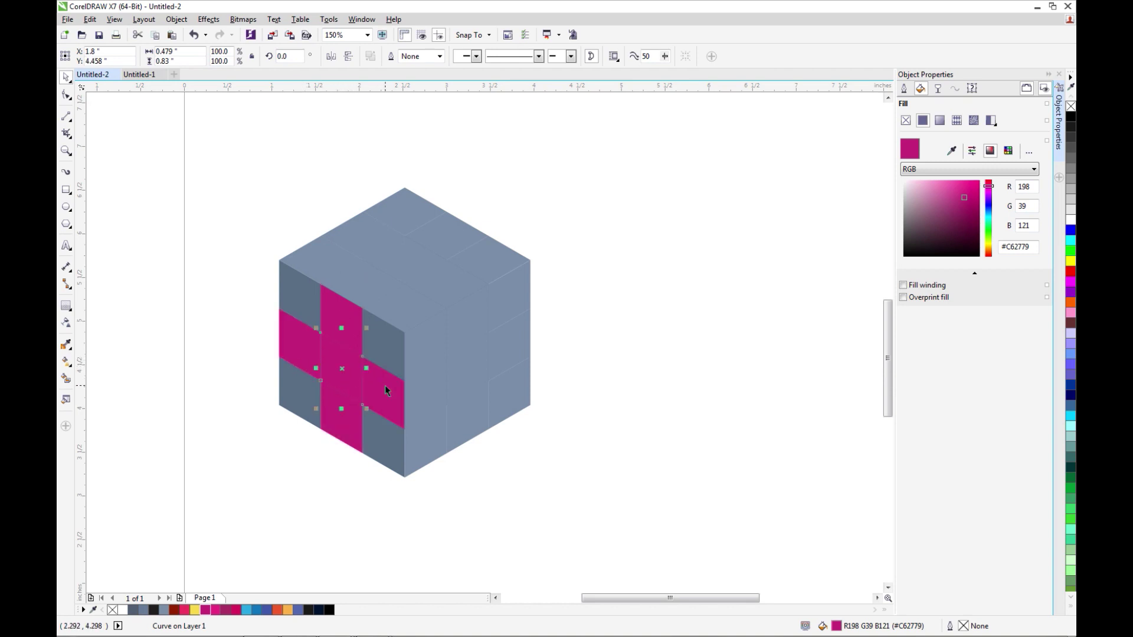
- Fill the middle column and middle row of the big cube's right face with yellow #F8D94A to form a cross
{"action": "left_click", "coordinate": [461, 378]}
{"action": "left_click_drag", "start_coordinate": [195, 610], "coordinate": [469, 380]}
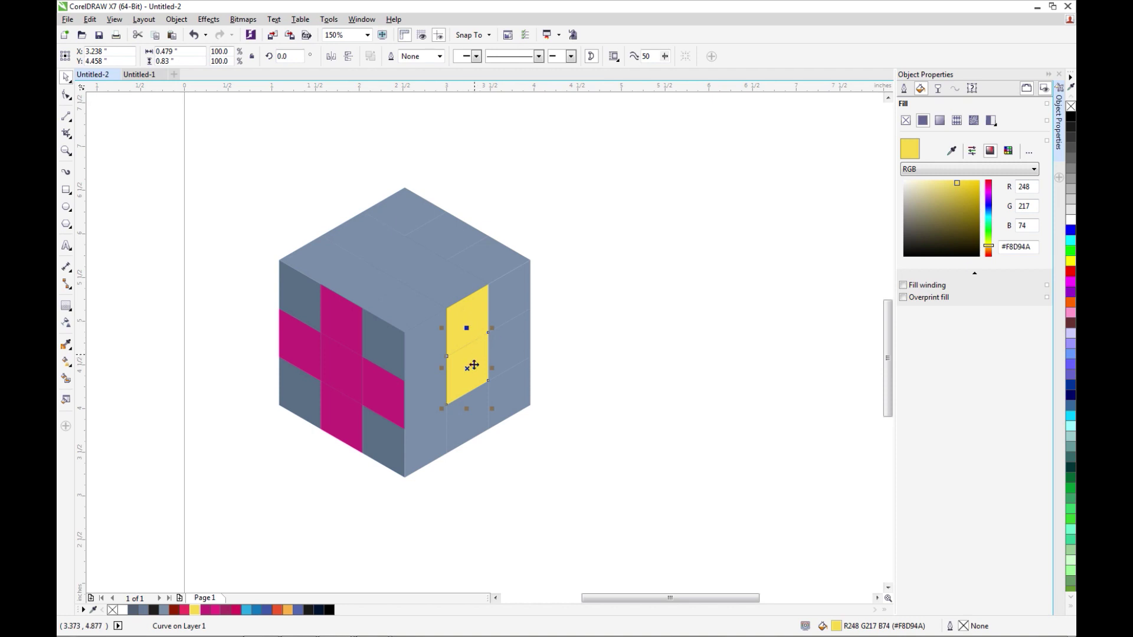
{"action": "left_click_drag", "start_coordinate": [481, 363], "coordinate": [506, 361]}
- Fill the centre tile and its four edge neighbours on the cube's top face with pink #EA2C82 to form a cross
{"action": "left_click", "coordinate": [405, 258]}
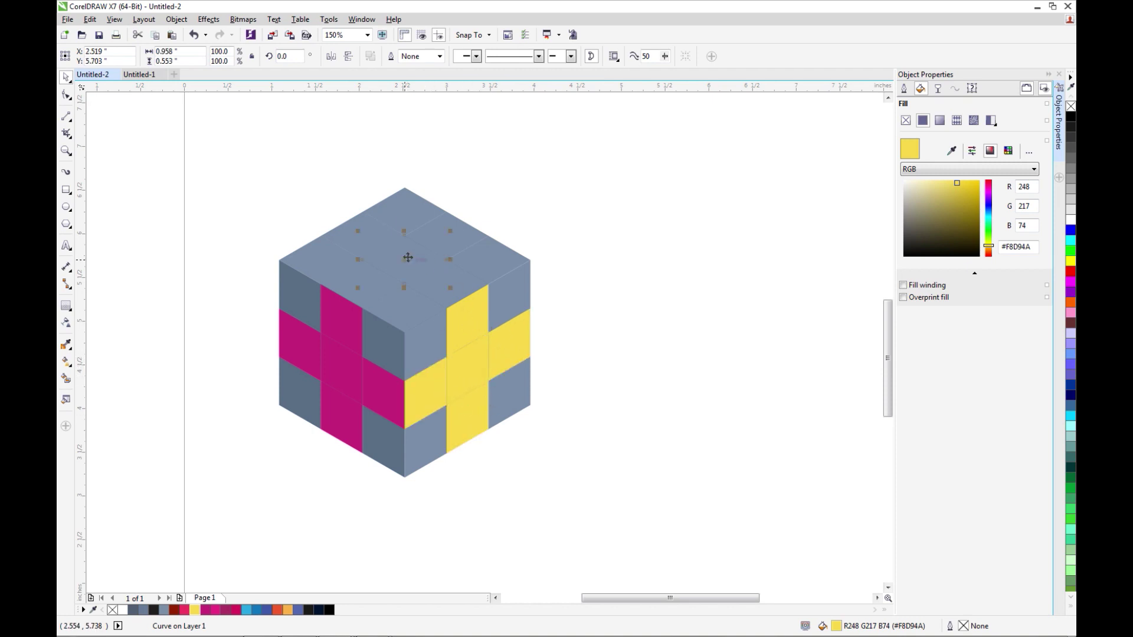
{"action": "left_click", "coordinate": [222, 612]}
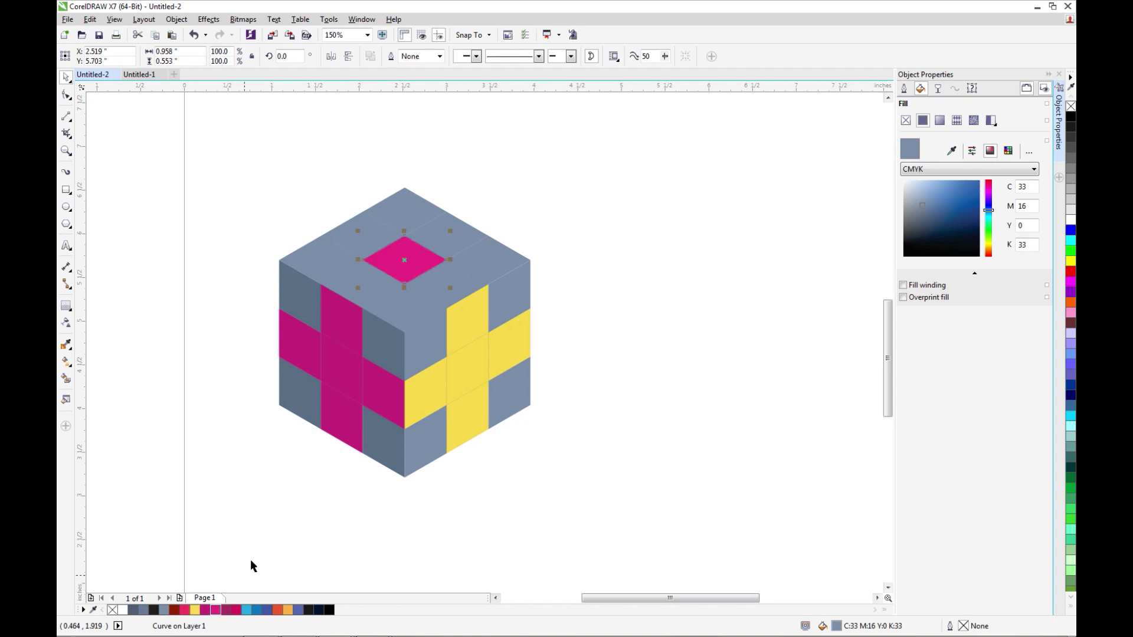
{"action": "left_click_drag", "start_coordinate": [366, 288], "coordinate": [367, 288]}
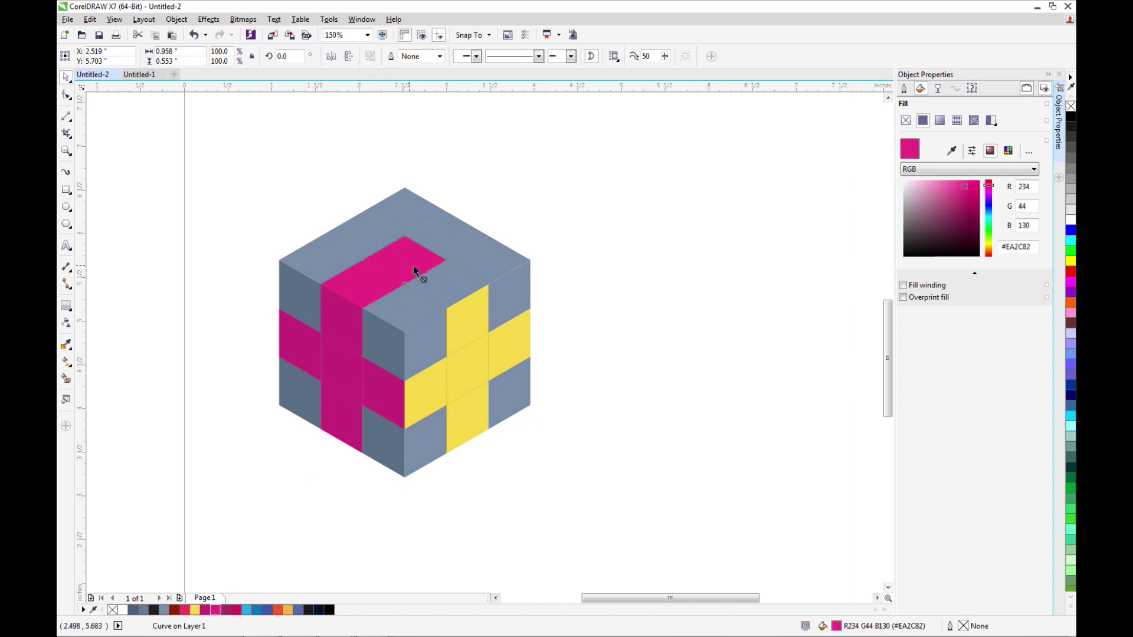
{"action": "left_click_drag", "start_coordinate": [441, 288], "coordinate": [442, 289]}
{"action": "left_click_drag", "start_coordinate": [375, 235], "coordinate": [437, 237]}
{"action": "left_click", "coordinate": [354, 140]}
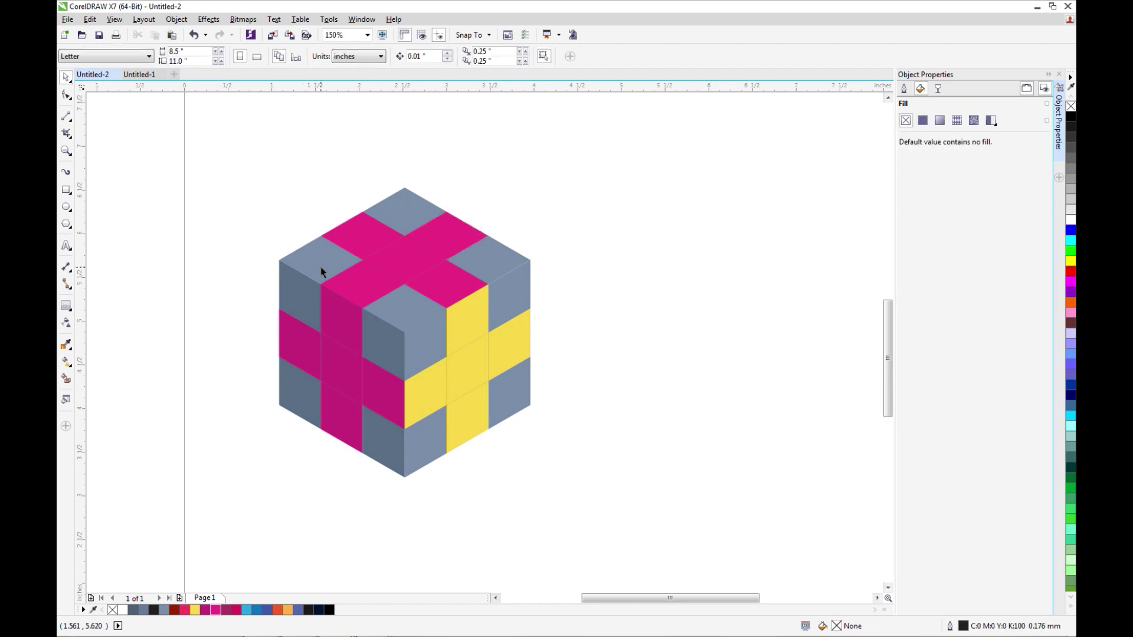
- Delete the three grey outer faces of the small cube at the big cube's upper front corner
{"action": "left_click", "coordinate": [405, 306]}
{"action": "key", "text": "Delete"}
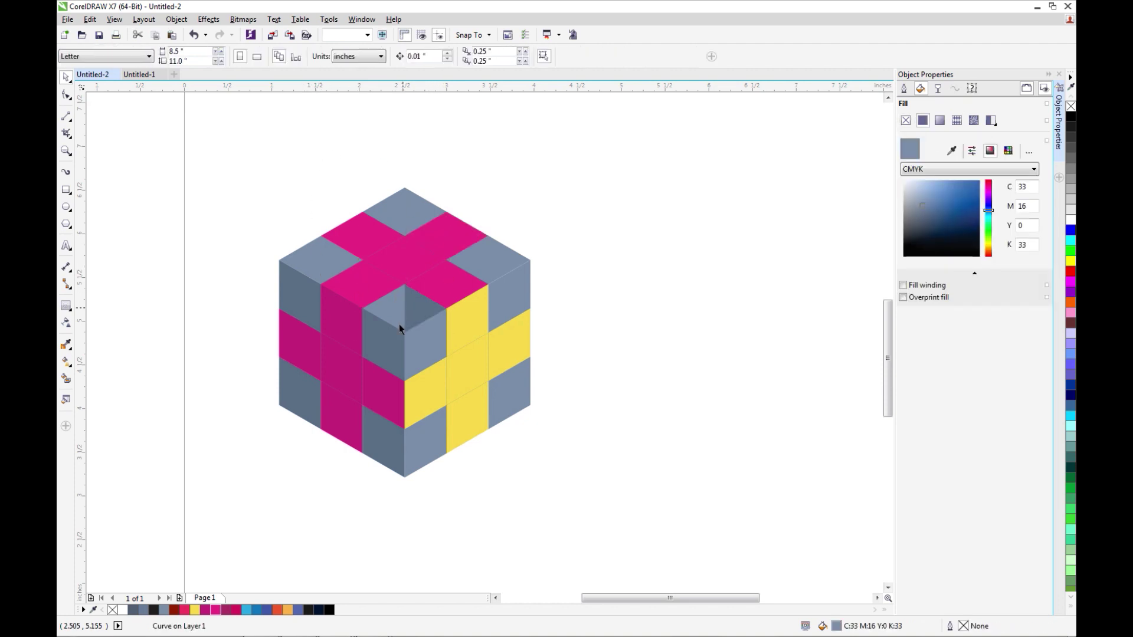
{"action": "left_click", "coordinate": [389, 336]}
{"action": "key", "text": "Delete"}
{"action": "left_click", "coordinate": [412, 340]}
{"action": "key", "text": "Delete"}
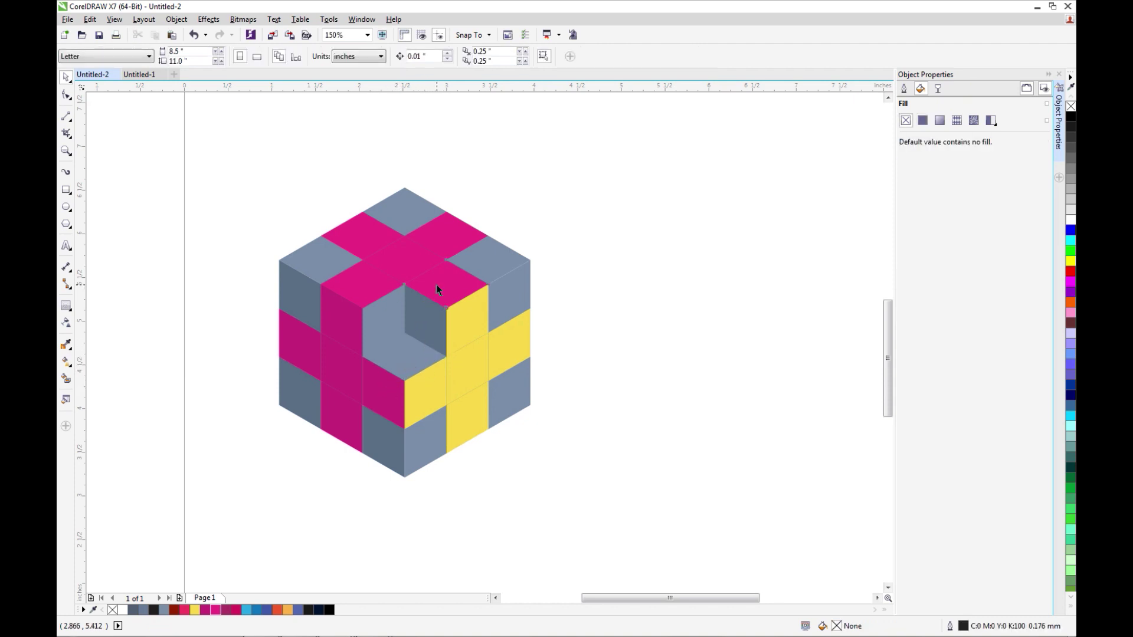
- Recolour the exposed front notch with a yellow left wall, magenta right wall and pink #EA2C82 floor
{"action": "left_click", "coordinate": [361, 324]}
{"action": "left_click_drag", "start_coordinate": [422, 311], "coordinate": [388, 318]}
{"action": "left_click_drag", "start_coordinate": [405, 277], "coordinate": [422, 357]}
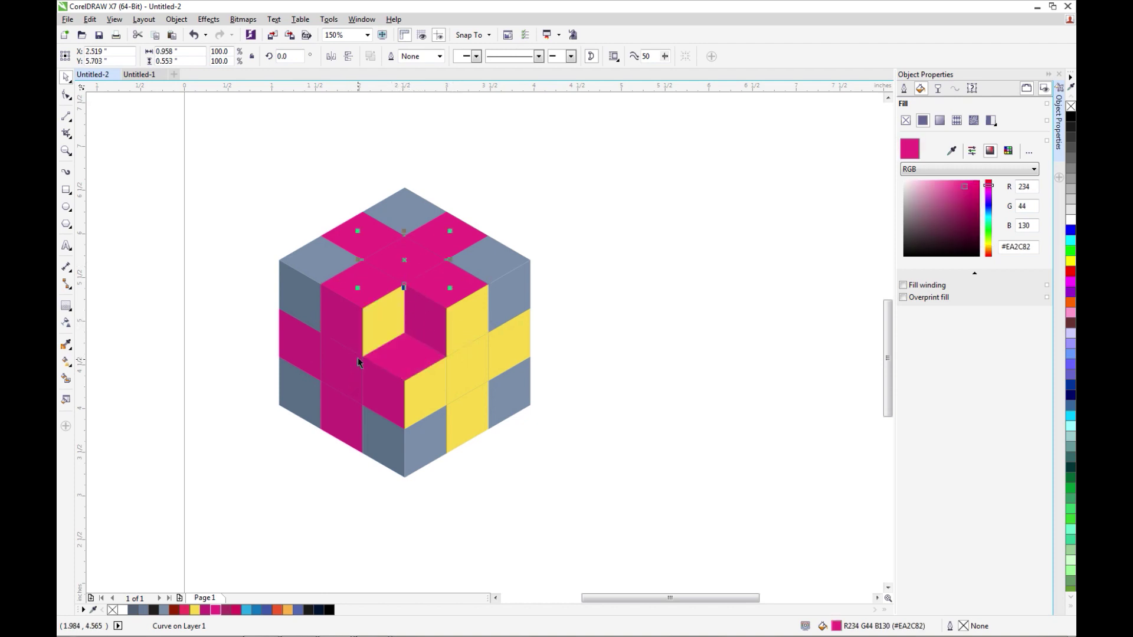
- Delete the grey outer tiles of the cube's upper left, back and right corners
{"action": "left_click", "coordinate": [316, 255]}
{"action": "key", "text": "Delete"}
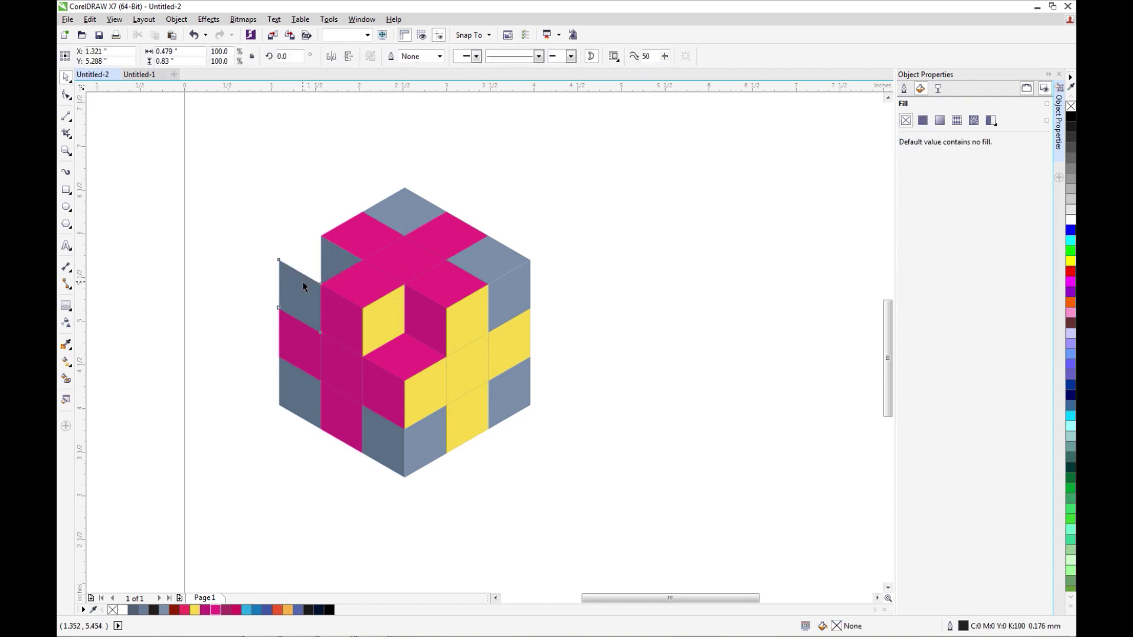
{"action": "left_click", "coordinate": [405, 212]}
{"action": "key", "text": "Delete"}
{"action": "left_click", "coordinate": [490, 254]}
{"action": "key", "text": "Delete"}
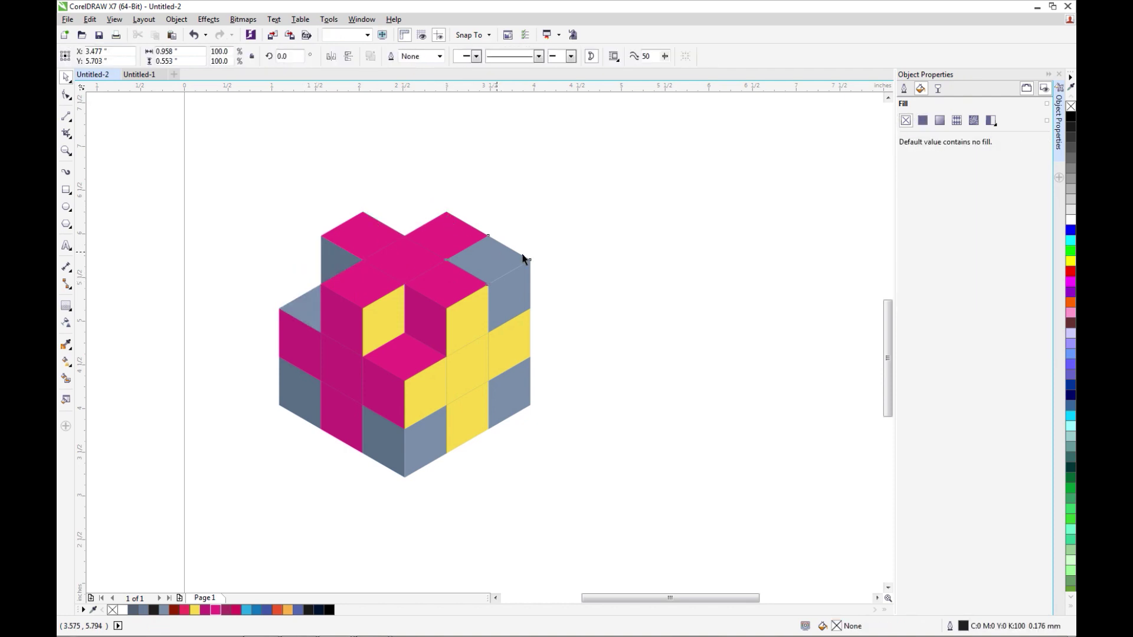
{"action": "left_click", "coordinate": [516, 287]}
{"action": "key", "text": "Delete"}
- Delete the grey outer tiles of the cube's lower right and lower front corners
{"action": "left_click", "coordinate": [522, 388]}
{"action": "key", "text": "Delete"}
{"action": "left_click", "coordinate": [434, 429]}
{"action": "key", "text": "Delete"}
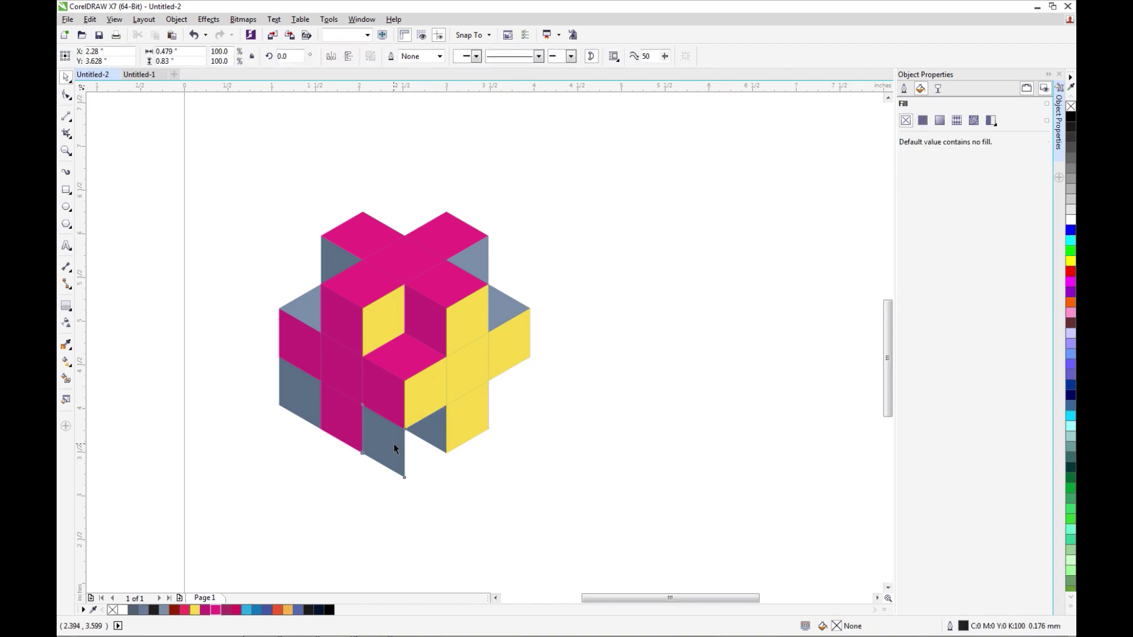
{"action": "left_click", "coordinate": [394, 444]}
{"action": "key", "text": "Delete"}
- Recolour the exposed tiles at the lower front corner magenta and yellow, and delete the grey tile at the lower left corner
{"action": "mouse_move", "coordinate": [453, 434]}
{"action": "left_mouse_down"}
{"action": "mouse_move", "coordinate": [350, 424]}
{"action": "mouse_move", "coordinate": [434, 429]}
{"action": "left_mouse_up"}
{"action": "left_click", "coordinate": [417, 458]}
{"action": "left_click", "coordinate": [390, 462]}
{"action": "left_click", "coordinate": [300, 407]}
{"action": "key", "text": "Delete"}
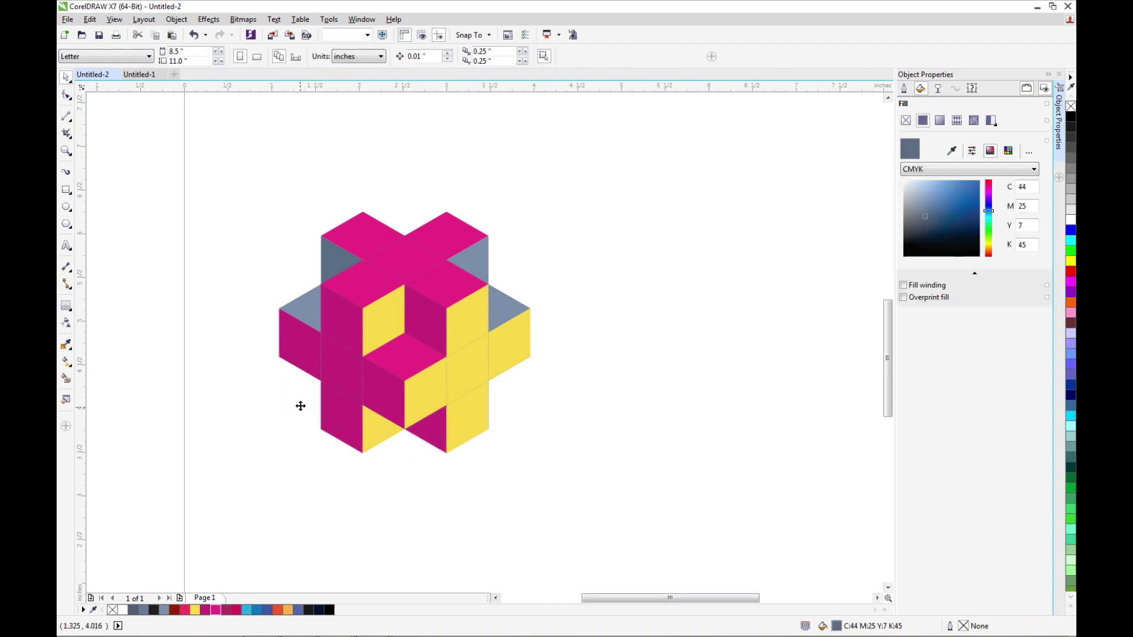
- Recolour the remaining grey faces to match the crosses: left-facing magenta, upward-facing pink #EA2C82 and right-facing yellow
{"action": "left_click", "coordinate": [361, 278]}
{"action": "left_click_drag", "start_coordinate": [361, 278], "coordinate": [339, 264]}
{"action": "left_click", "coordinate": [301, 331]}
{"action": "left_click", "coordinate": [461, 293]}
{"action": "left_click_drag", "start_coordinate": [461, 293], "coordinate": [515, 307]}
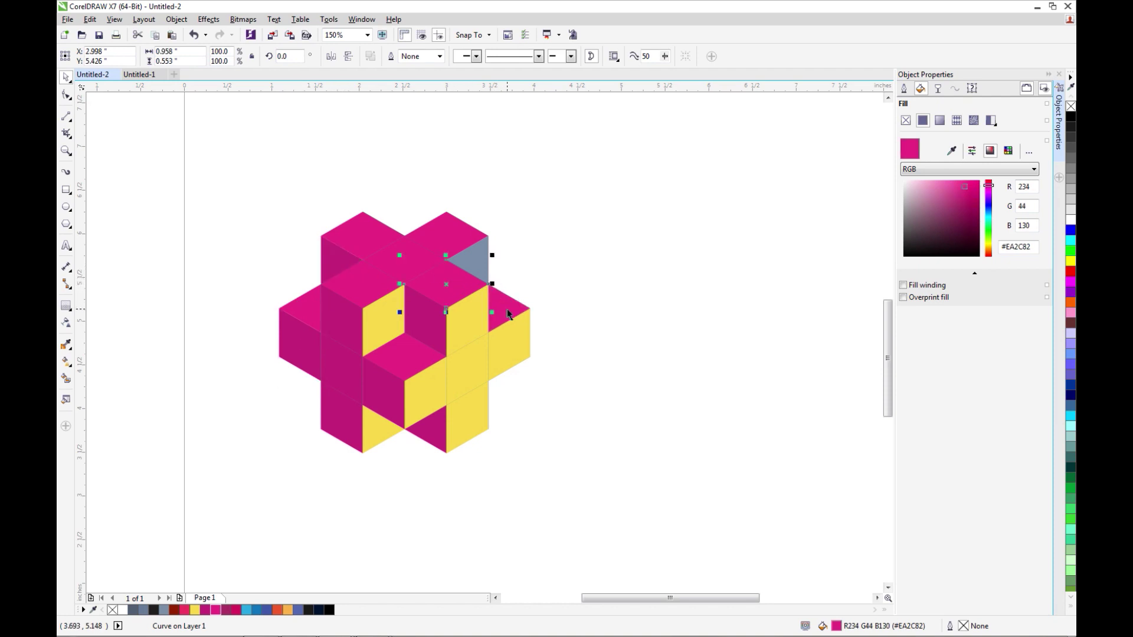
{"action": "left_click", "coordinate": [514, 344]}
{"action": "left_click_drag", "start_coordinate": [479, 264], "coordinate": [479, 265]}
{"action": "left_click", "coordinate": [529, 257]}
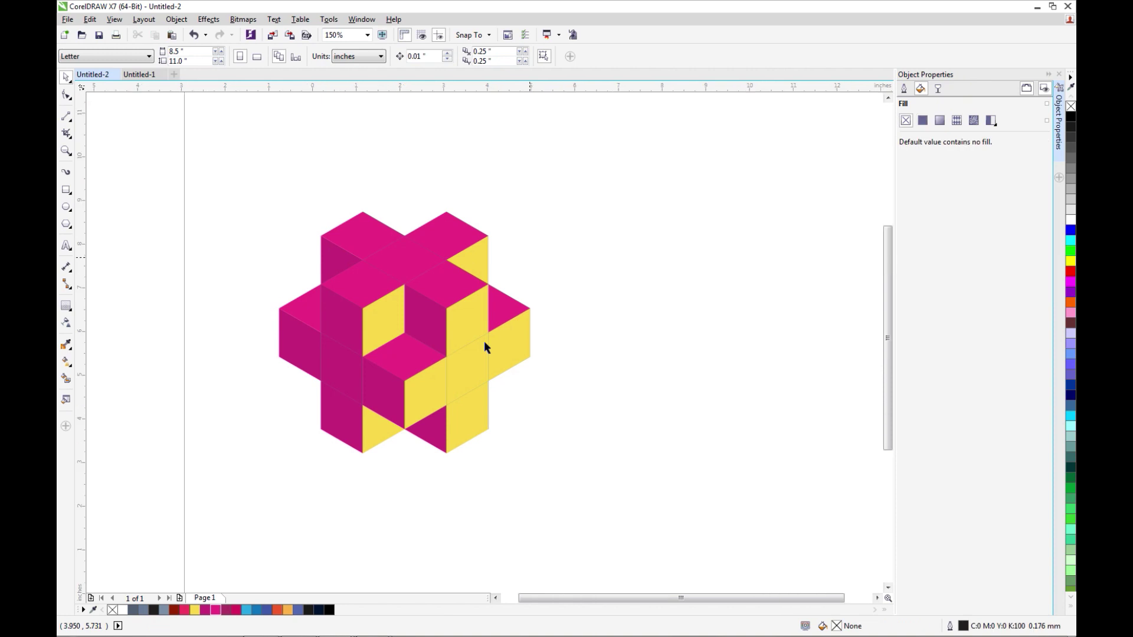
- Move the whole coloured cube shape up beside the b mark
{"action": "scroll", "coordinate": [484, 341], "scroll_direction": "down", "scroll_amount": 3}
{"action": "scroll", "coordinate": [483, 324], "scroll_direction": "up", "scroll_amount": 1}
{"action": "left_click_drag", "start_coordinate": [378, 364], "coordinate": [511, 494]}
{"action": "left_click_drag", "start_coordinate": [457, 427], "coordinate": [501, 254]}
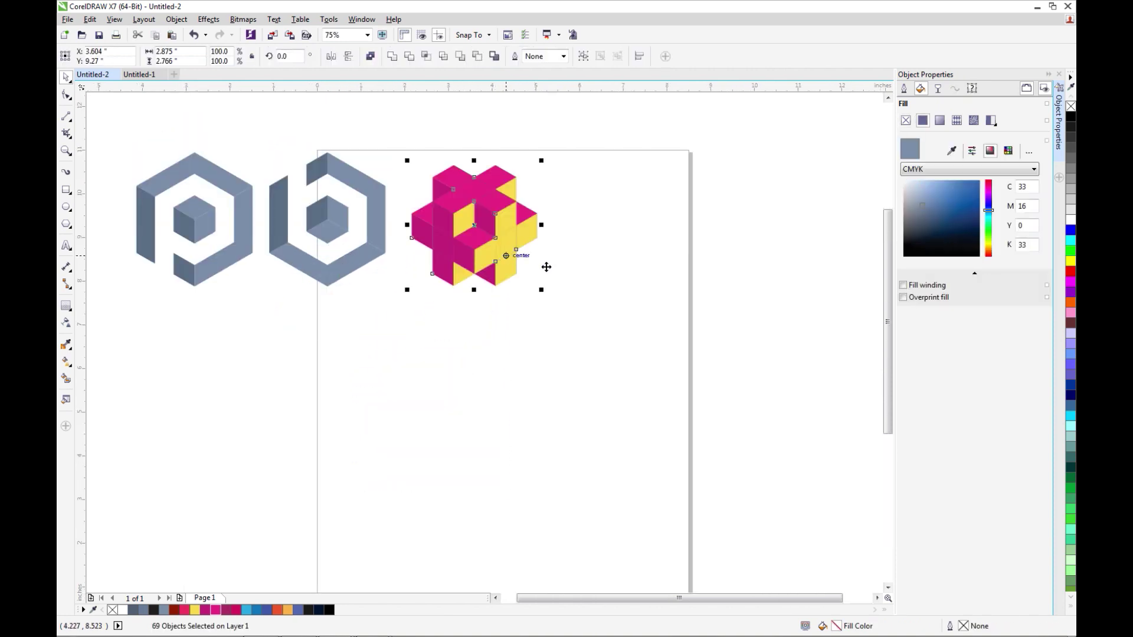
{"action": "left_click", "coordinate": [585, 289]}
{"action": "scroll", "coordinate": [585, 289], "scroll_direction": "down", "scroll_amount": 1}
{"action": "scroll", "coordinate": [468, 335], "scroll_direction": "up", "scroll_amount": 1}
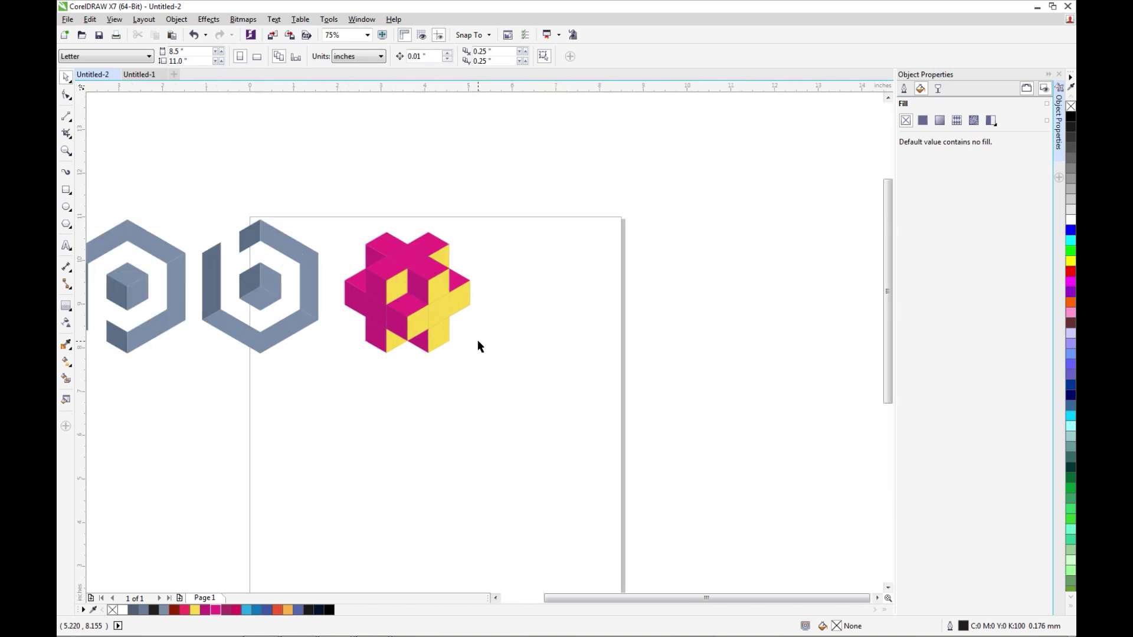
- Place a copy of the coloured cube shape in the empty area to its lower right
{"action": "mouse_move", "coordinate": [472, 367]}
{"action": "left_mouse_down"}
{"action": "mouse_move", "coordinate": [498, 379]}
{"action": "mouse_move", "coordinate": [488, 369]}
{"action": "left_mouse_up"}
{"action": "left_click_drag", "start_coordinate": [436, 298], "coordinate": [563, 476]}
{"action": "left_click", "coordinate": [531, 403]}
{"action": "scroll", "coordinate": [544, 436], "scroll_direction": "up", "scroll_amount": 2}
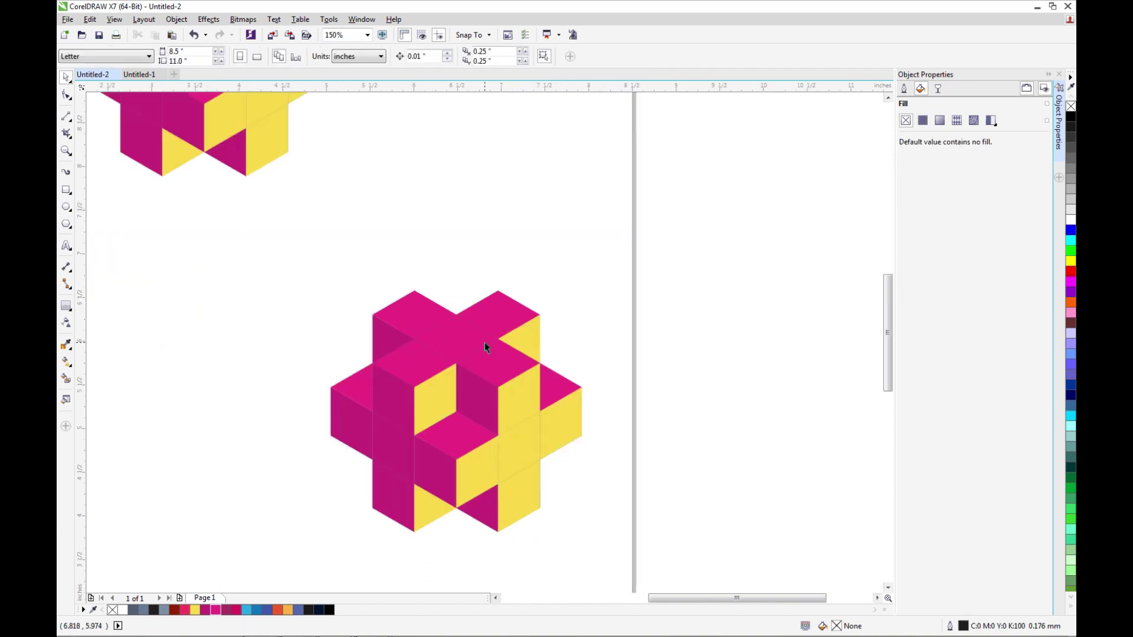
- Delete the copy's pink top-cross tiles, the magenta tile at its upper left and the pink tile on its left arm
{"action": "left_click", "coordinate": [416, 319]}
{"action": "key", "text": "Delete"}
{"action": "left_click", "coordinate": [454, 328]}
{"action": "key", "text": "Delete"}
{"action": "left_click", "coordinate": [486, 308]}
{"action": "left_click", "coordinate": [488, 361]}
{"action": "key", "text": "Delete"}
{"action": "left_click", "coordinate": [410, 356]}
{"action": "key", "text": "Delete"}
{"action": "left_click", "coordinate": [384, 335]}
{"action": "key", "text": "Delete"}
{"action": "left_click", "coordinate": [367, 376]}
{"action": "key", "text": "Delete"}
- Delete the magenta left-facing tiles on the front and left arm of the copied shape
{"action": "left_click", "coordinate": [378, 389]}
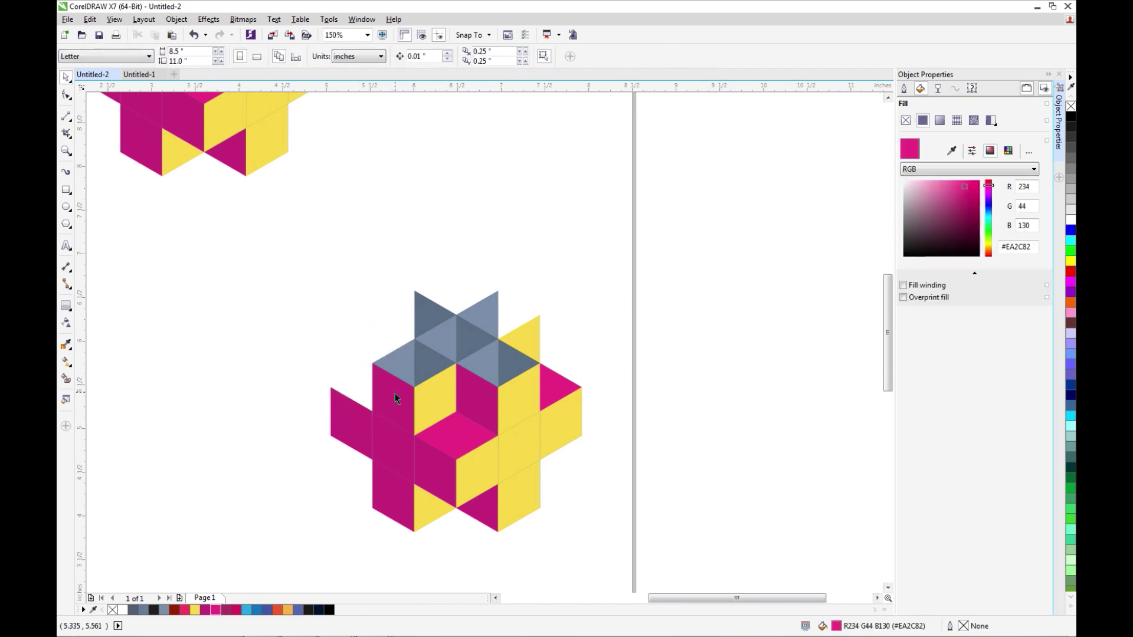
{"action": "key", "text": "Delete"}
{"action": "left_click", "coordinate": [356, 414]}
{"action": "key", "text": "Delete"}
{"action": "left_click", "coordinate": [388, 434]}
{"action": "key", "text": "Delete"}
{"action": "left_click", "coordinate": [387, 482]}
{"action": "key", "text": "Delete"}
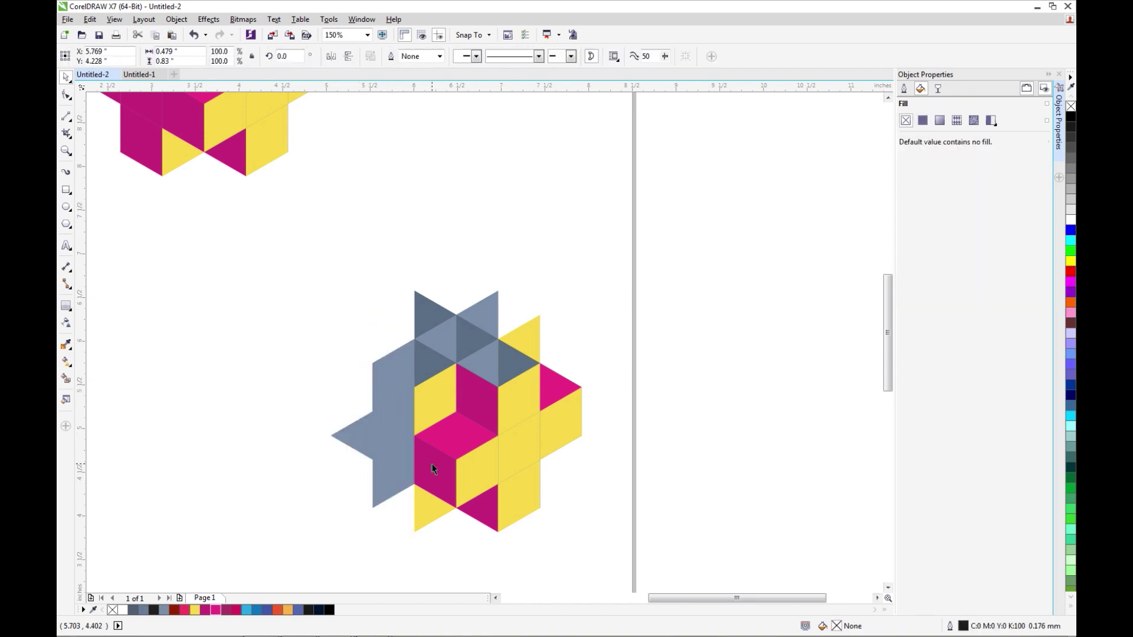
{"action": "left_click", "coordinate": [432, 464]}
{"action": "key", "text": "Delete"}
- Delete the pink floor, yellow wall and magenta wall of the copied shape's front notch
{"action": "left_click", "coordinate": [454, 441]}
{"action": "key", "text": "Delete"}
{"action": "left_click", "coordinate": [436, 398]}
{"action": "key", "text": "Delete"}
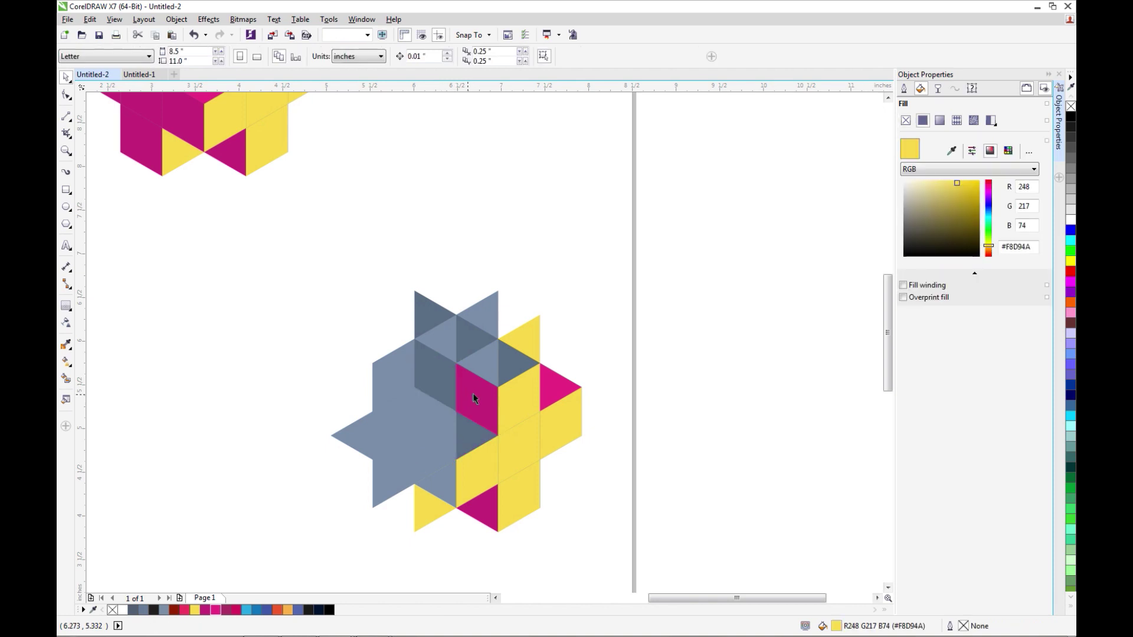
{"action": "left_click", "coordinate": [474, 393]}
{"action": "key", "text": "Delete"}
- Delete the yellow tiles in the middle column and on the front block of the copy's right side
{"action": "left_click", "coordinate": [508, 404]}
{"action": "key", "text": "Delete"}
{"action": "left_click", "coordinate": [519, 443]}
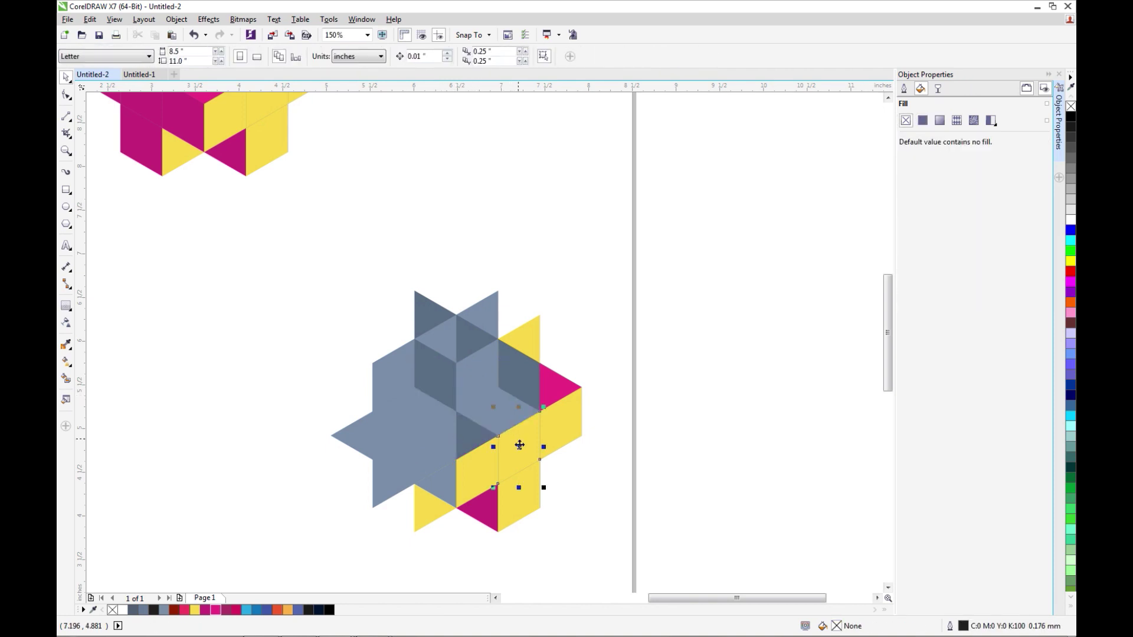
{"action": "key", "text": "Delete"}
{"action": "key", "text": "Delete"}
{"action": "left_click", "coordinate": [487, 463]}
- Delete the remaining coloured tiles on the copy's right arm, upper right and bottom, leaving only grey tiles
{"action": "key", "text": "Delete"}
{"action": "left_click", "coordinate": [544, 446]}
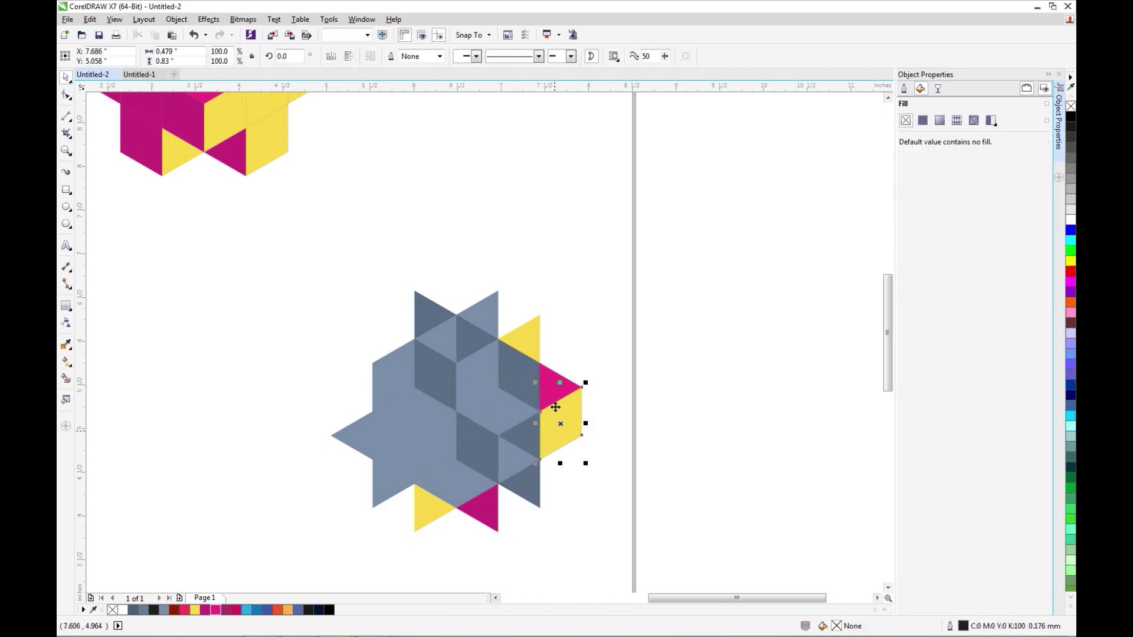
{"action": "key", "text": "Delete"}
{"action": "left_click", "coordinate": [555, 394]}
{"action": "key", "text": "Delete"}
{"action": "left_click", "coordinate": [525, 339]}
{"action": "key", "text": "Delete"}
{"action": "left_click", "coordinate": [459, 511]}
{"action": "key", "text": "Delete"}
{"action": "left_click", "coordinate": [436, 508]}
{"action": "key", "text": "Delete"}
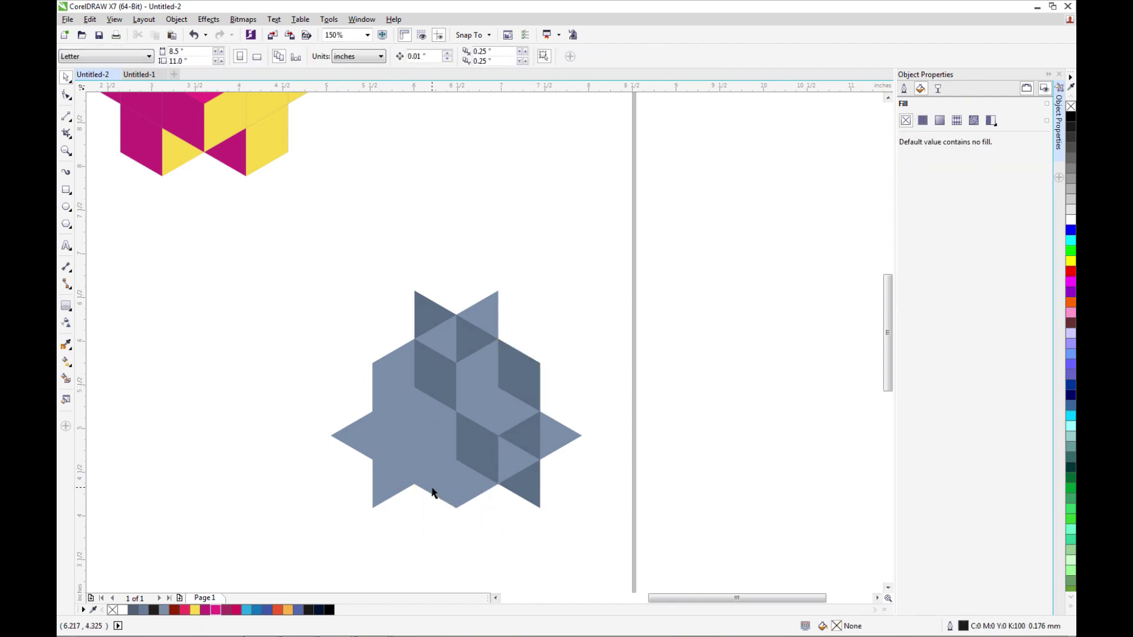
- Fill the grey star's left tip light blue, the left-centre rhombus orange #F9B246, and the two upper centre upright tiles violet and blue
{"action": "left_click", "coordinate": [362, 443]}
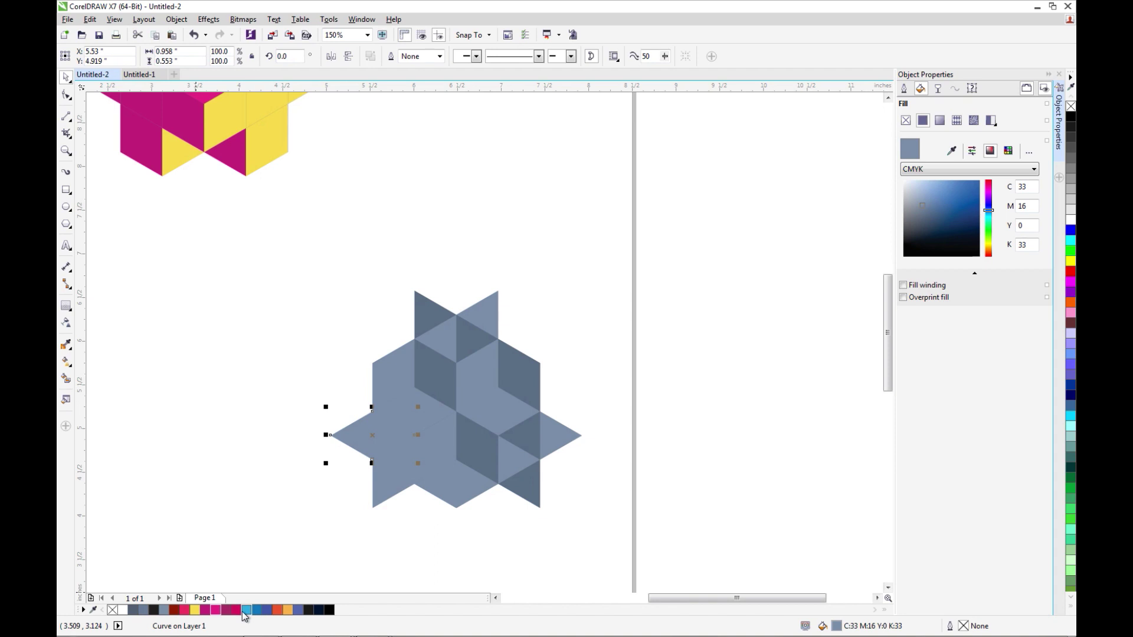
{"action": "left_click_drag", "start_coordinate": [397, 469], "coordinate": [439, 445]}
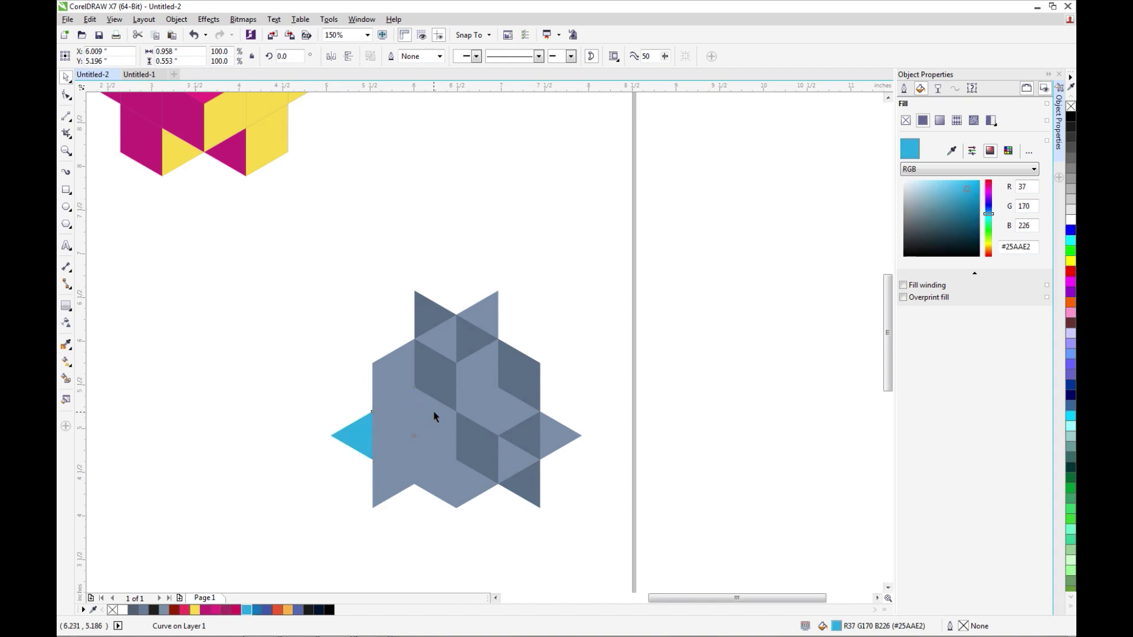
{"action": "left_click", "coordinate": [288, 611]}
{"action": "left_click", "coordinate": [430, 377]}
{"action": "left_click", "coordinate": [303, 612]}
{"action": "left_click", "coordinate": [473, 381]}
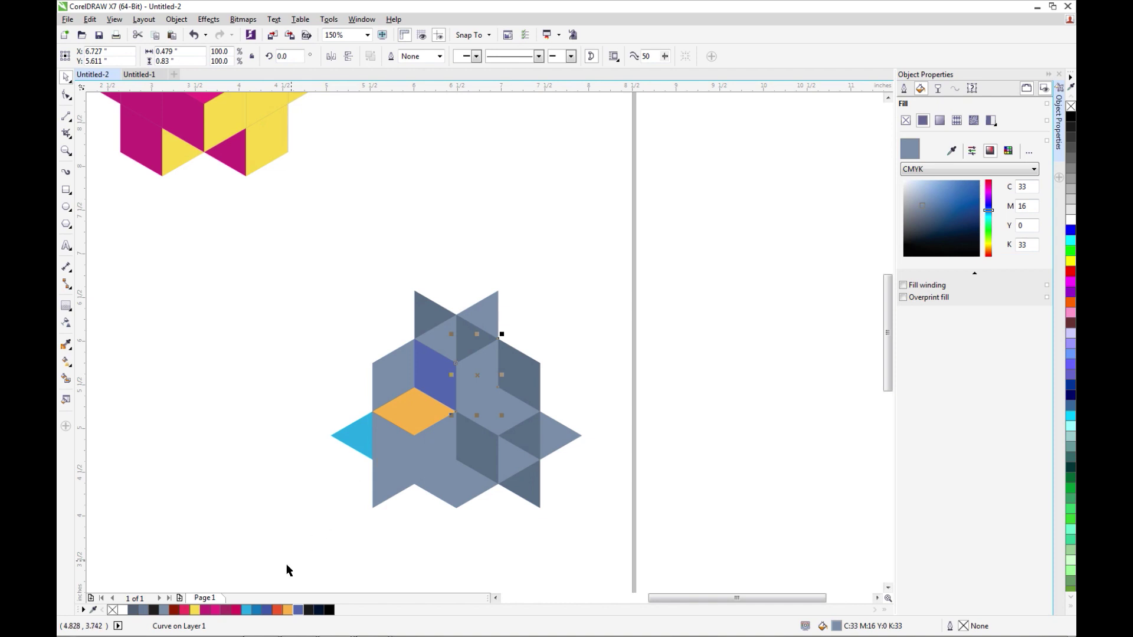
{"action": "left_click", "coordinate": [258, 611]}
- Copy the orange #F9B246 fill to the star's bottom rhombus, upper right tile and the tile above the violet one
{"action": "left_click", "coordinate": [416, 409]}
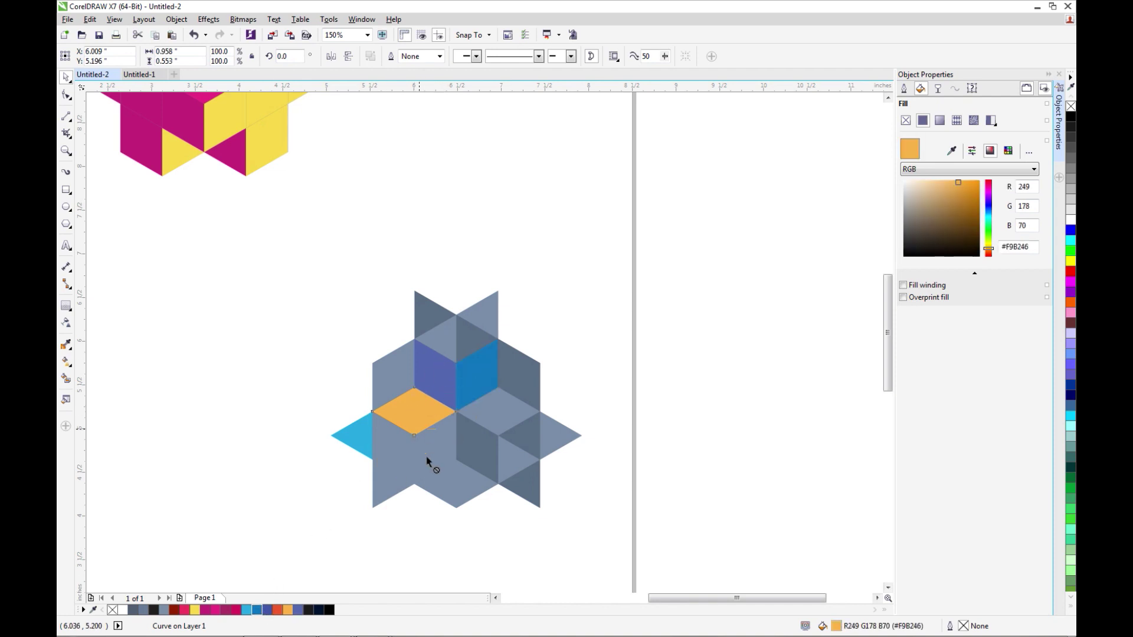
{"action": "left_click", "coordinate": [462, 481]}
{"action": "left_click", "coordinate": [524, 379]}
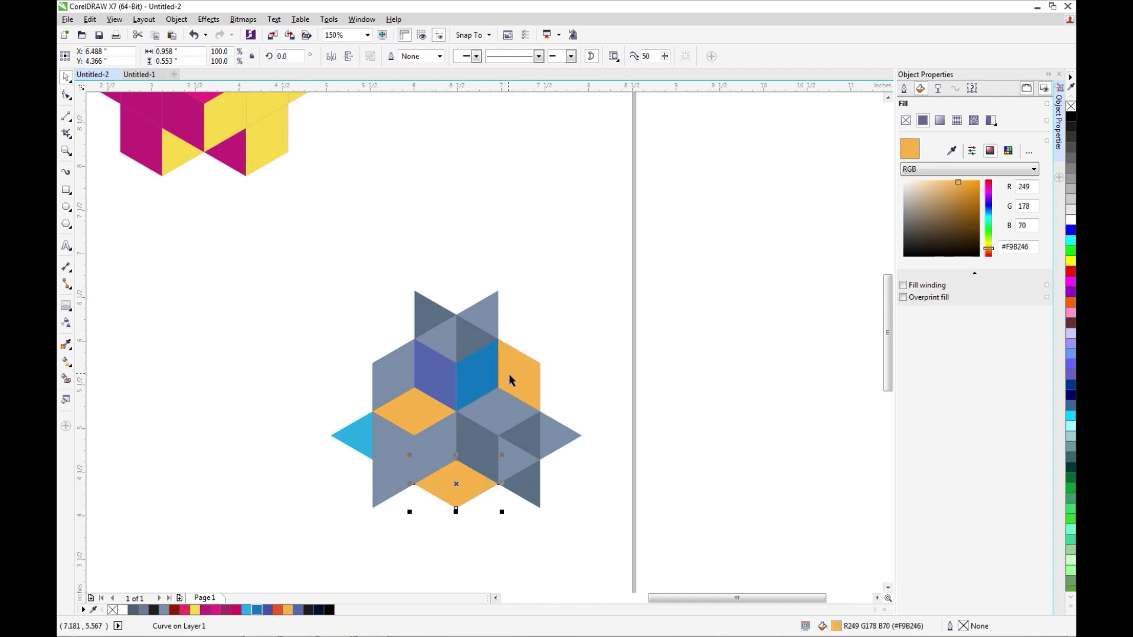
{"action": "left_click_drag", "start_coordinate": [424, 360], "coordinate": [446, 352]}
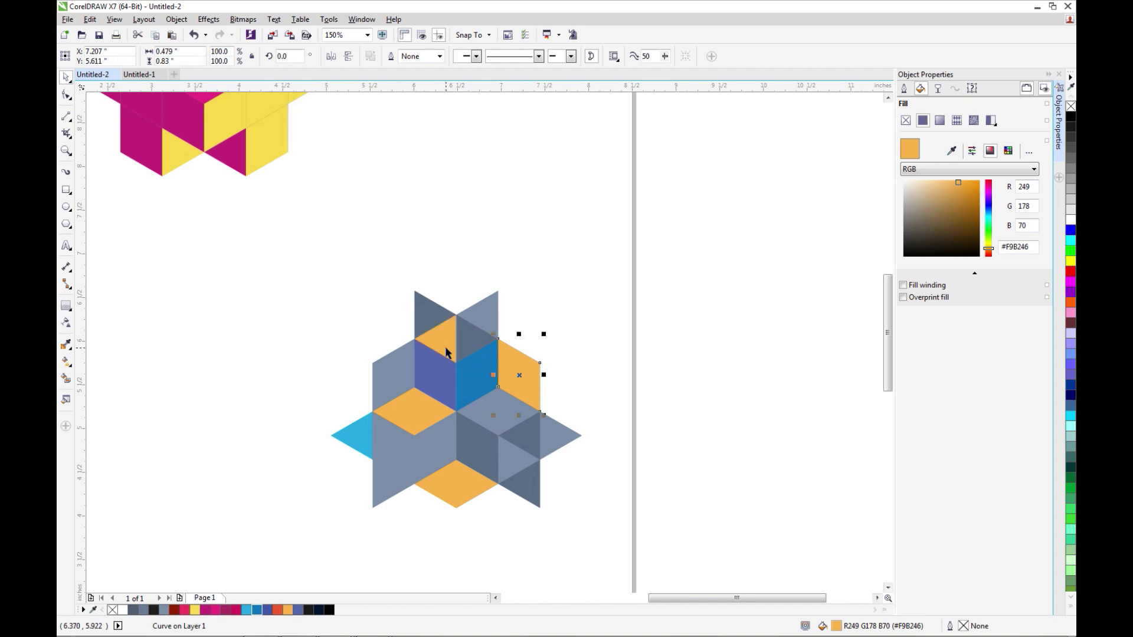
- Fill the tile above the blue upright tile and the right-centre rhombus with red-orange
{"action": "left_click", "coordinate": [278, 609]}
{"action": "left_click", "coordinate": [503, 335]}
{"action": "left_click_drag", "start_coordinate": [503, 338], "coordinate": [528, 399]}
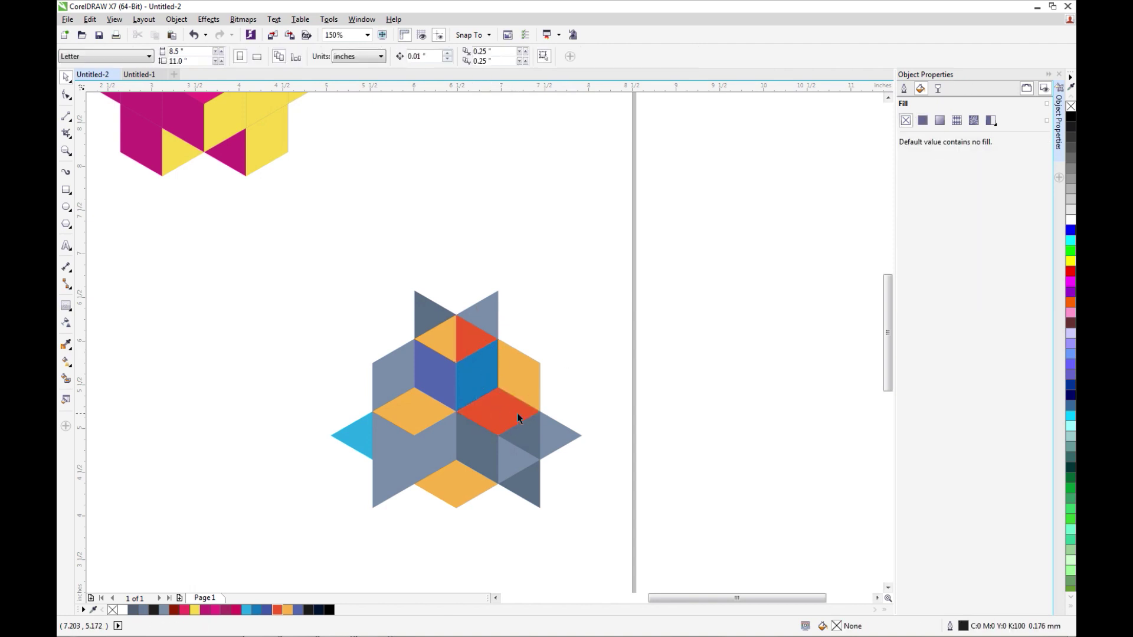
- Fill the star's two top tips, the right one dark magenta and the left one pink
{"action": "left_click", "coordinate": [463, 350]}
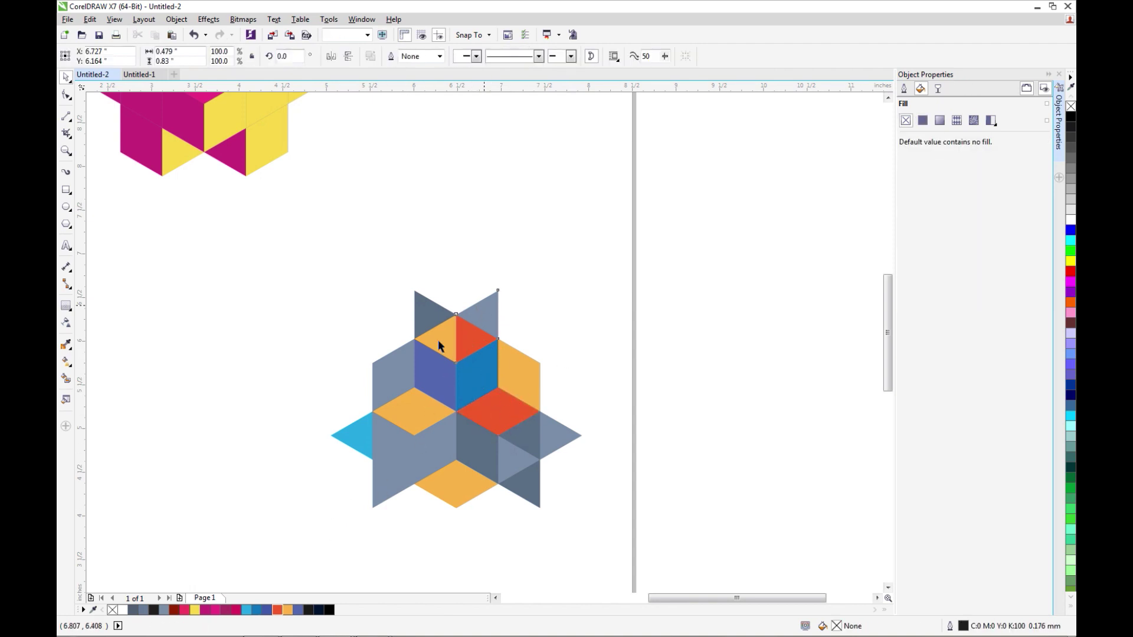
{"action": "left_click", "coordinate": [227, 610]}
{"action": "left_click", "coordinate": [426, 313]}
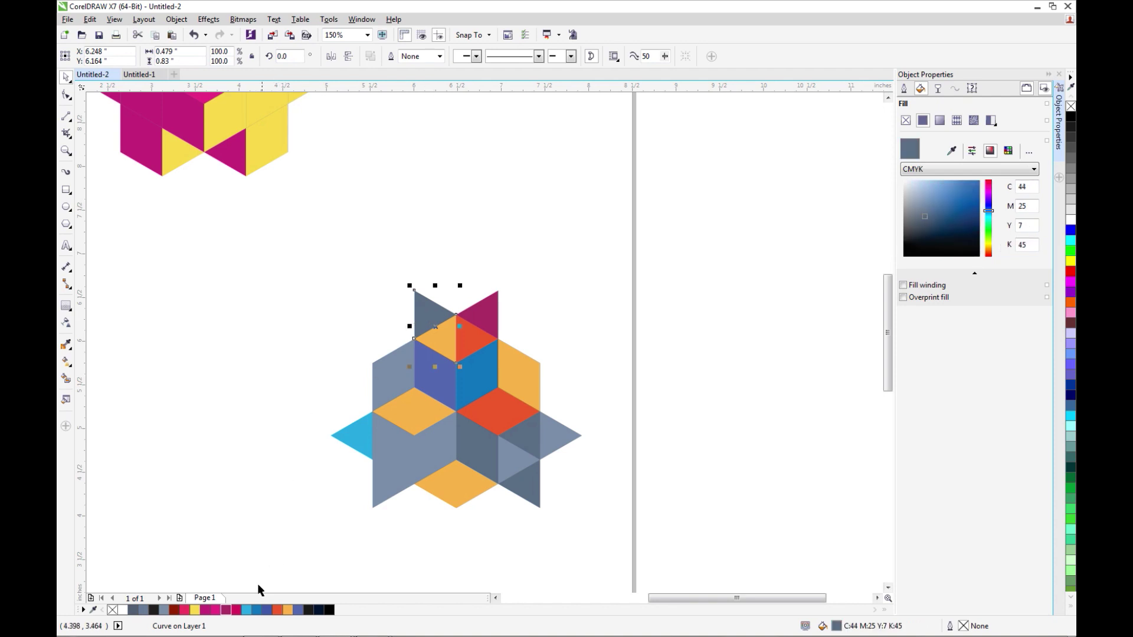
{"action": "left_click", "coordinate": [223, 610]}
{"action": "left_click", "coordinate": [261, 562]}
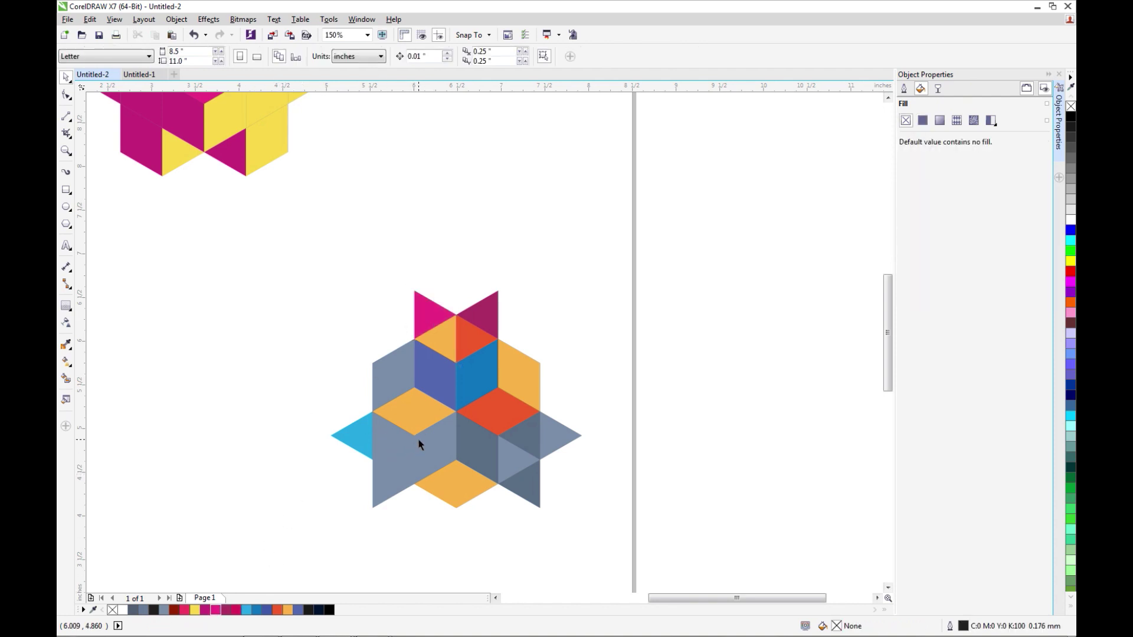
- Fill the star's two lower centre upright tiles, the left one indigo #4057A7 and the right one blue
{"action": "left_click", "coordinate": [439, 451]}
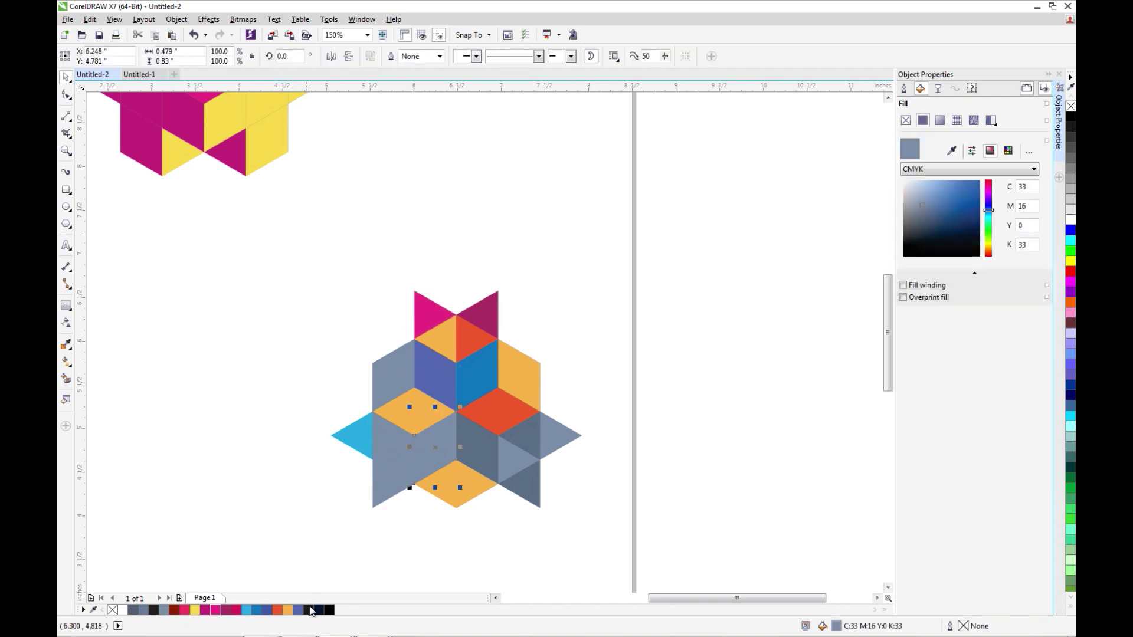
{"action": "left_click", "coordinate": [270, 614]}
{"action": "left_click", "coordinate": [458, 468]}
- Fill the light grey triangle in the star's lower right tile and the triangle beside its left tip with light blue #25AAE2
{"action": "left_click", "coordinate": [520, 448]}
{"action": "left_click", "coordinate": [460, 486]}
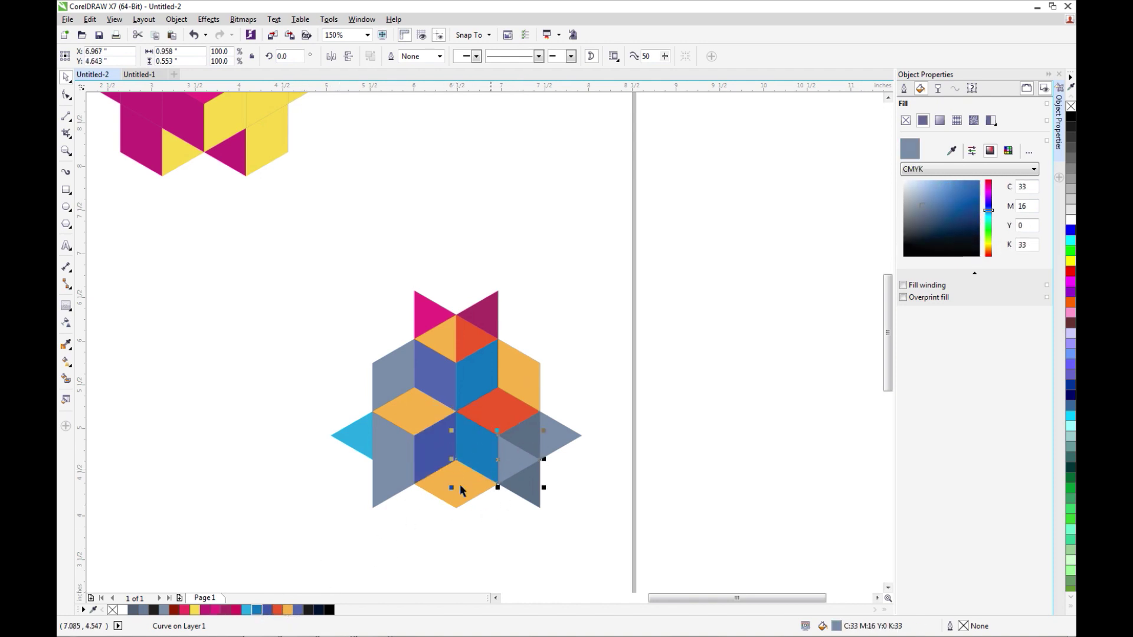
{"action": "left_click", "coordinate": [247, 611]}
{"action": "left_click", "coordinate": [399, 452]}
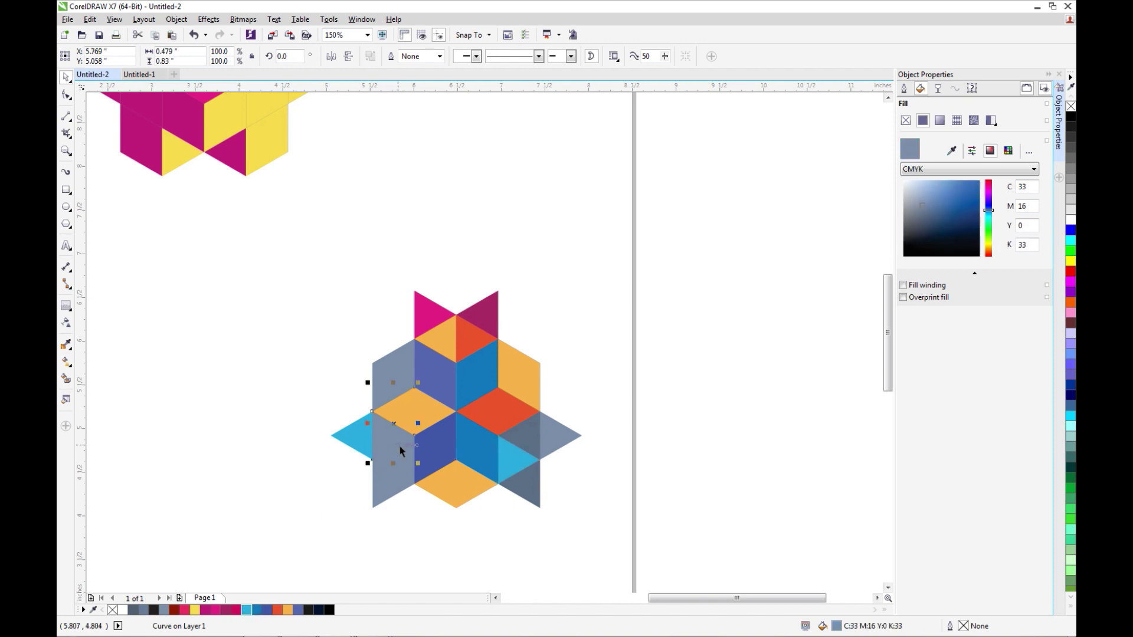
{"action": "left_click", "coordinate": [248, 611]}
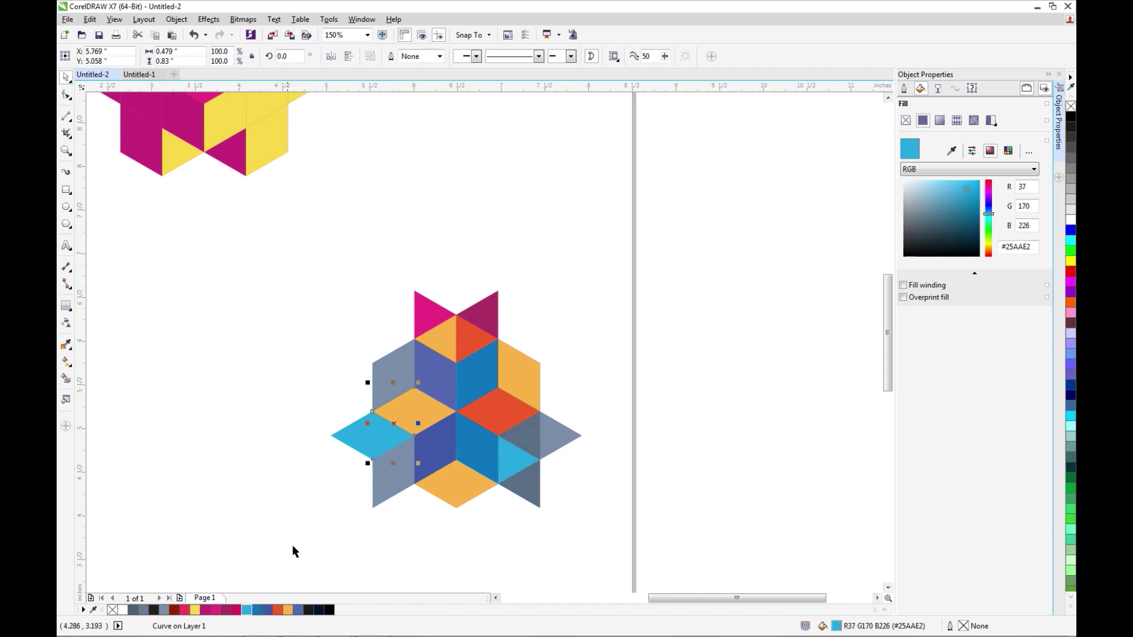
- Copy the light blue fill to the dark grey triangle beside the star's right tip
{"action": "left_click", "coordinate": [320, 506]}
{"action": "left_click_drag", "start_coordinate": [341, 435], "coordinate": [287, 473]}
{"action": "key", "text": "ctrl+z"}
{"action": "left_click", "coordinate": [444, 430]}
{"action": "left_click_drag", "start_coordinate": [444, 429], "coordinate": [523, 438]}
- Copy the indigo #4057A7 fill to the star's left and right tips
{"action": "left_click", "coordinate": [347, 464]}
{"action": "left_click", "coordinate": [383, 436]}
{"action": "left_click", "coordinate": [329, 487]}
{"action": "left_click", "coordinate": [351, 433]}
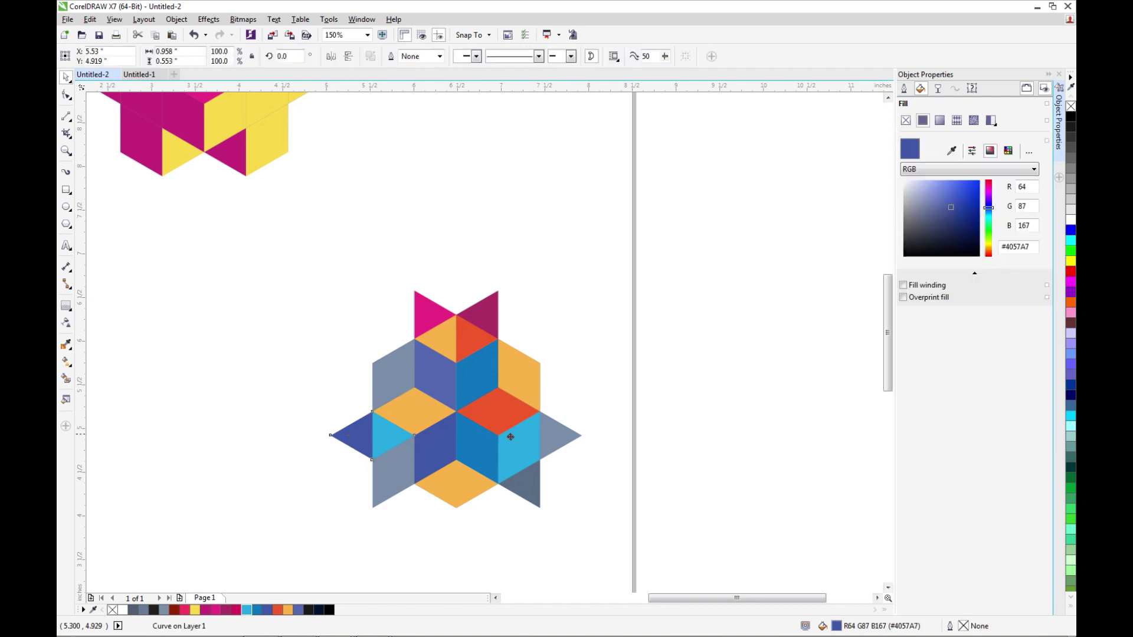
{"action": "left_click", "coordinate": [577, 486]}
- Copy the red-orange #F1592A fill to the triangles directly below the light blue ones on both sides of the star
{"action": "left_click", "coordinate": [508, 406]}
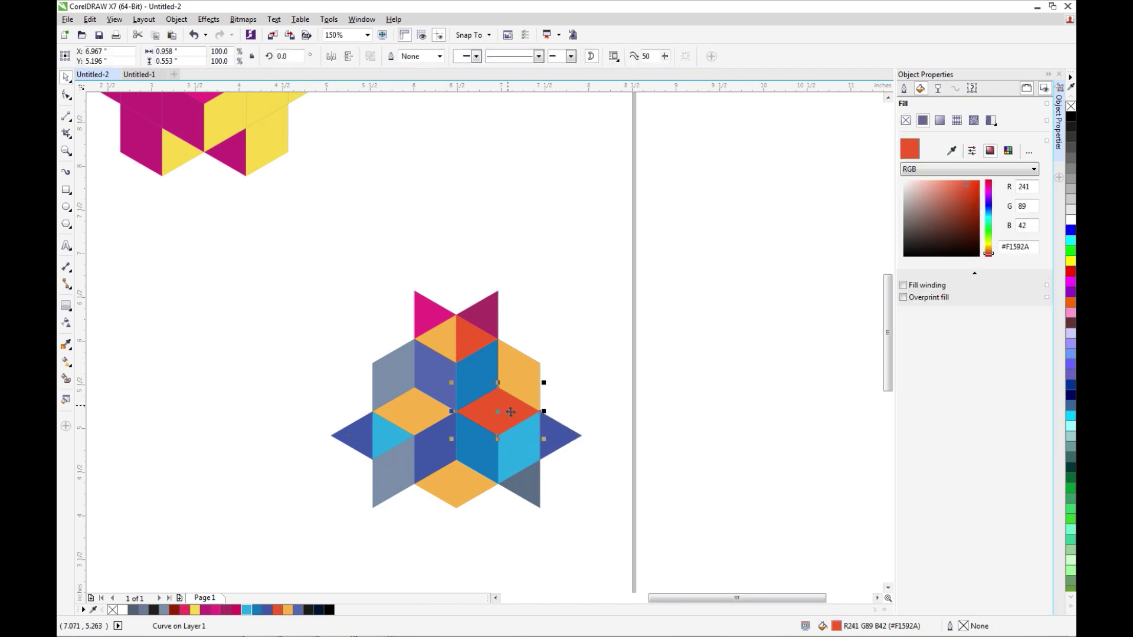
{"action": "left_click_drag", "start_coordinate": [515, 458], "coordinate": [499, 458]}
{"action": "left_click", "coordinate": [569, 476]}
{"action": "left_click", "coordinate": [521, 462]}
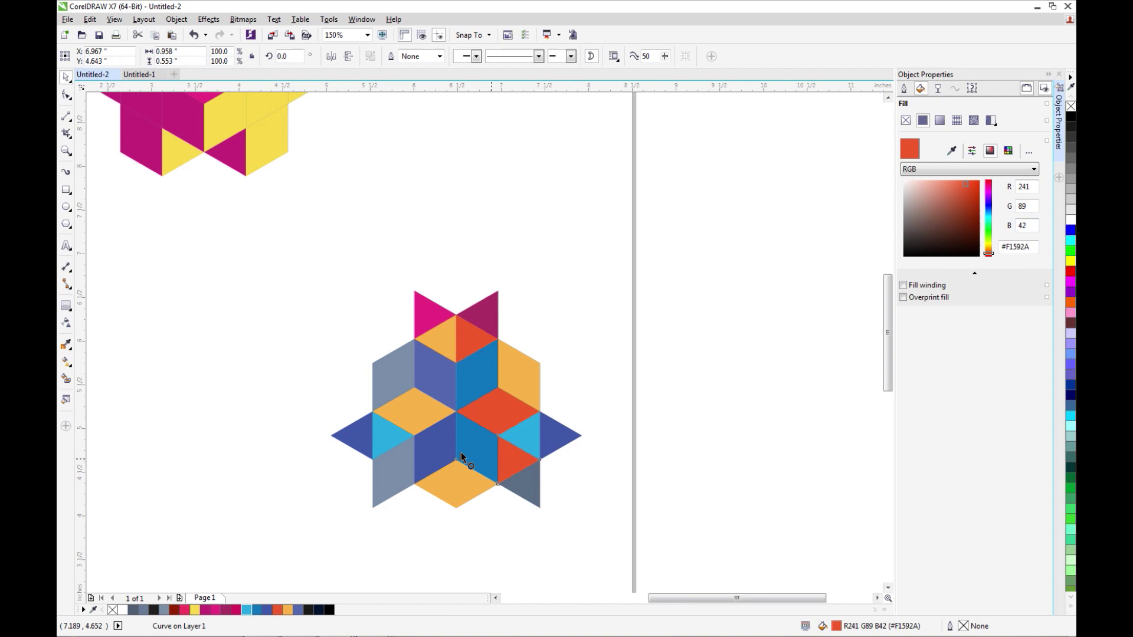
{"action": "left_click_drag", "start_coordinate": [405, 451], "coordinate": [406, 452]}
{"action": "left_click", "coordinate": [394, 507]}
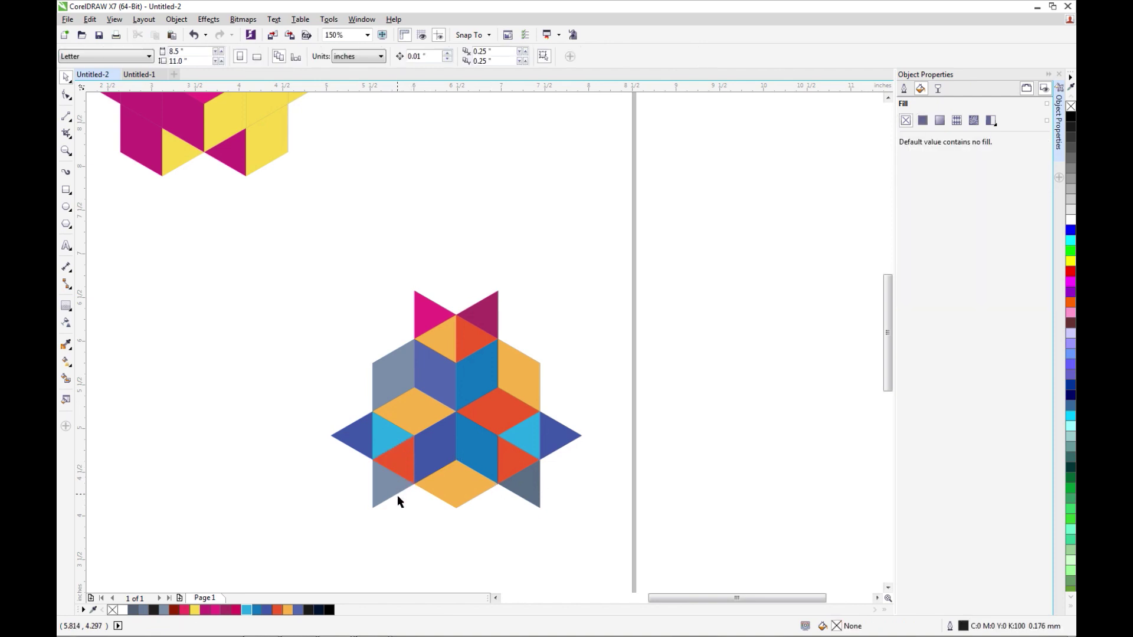
- Copy the orange fill to the star's two bottom tips and upper left tile, and red-orange #F1592A to its left-centre rhombus
{"action": "left_click_drag", "start_coordinate": [447, 342], "coordinate": [531, 483]}
{"action": "left_click", "coordinate": [394, 512]}
{"action": "left_click", "coordinate": [572, 458]}
{"action": "left_click", "coordinate": [440, 379]}
{"action": "left_click_drag", "start_coordinate": [520, 371], "coordinate": [392, 376]}
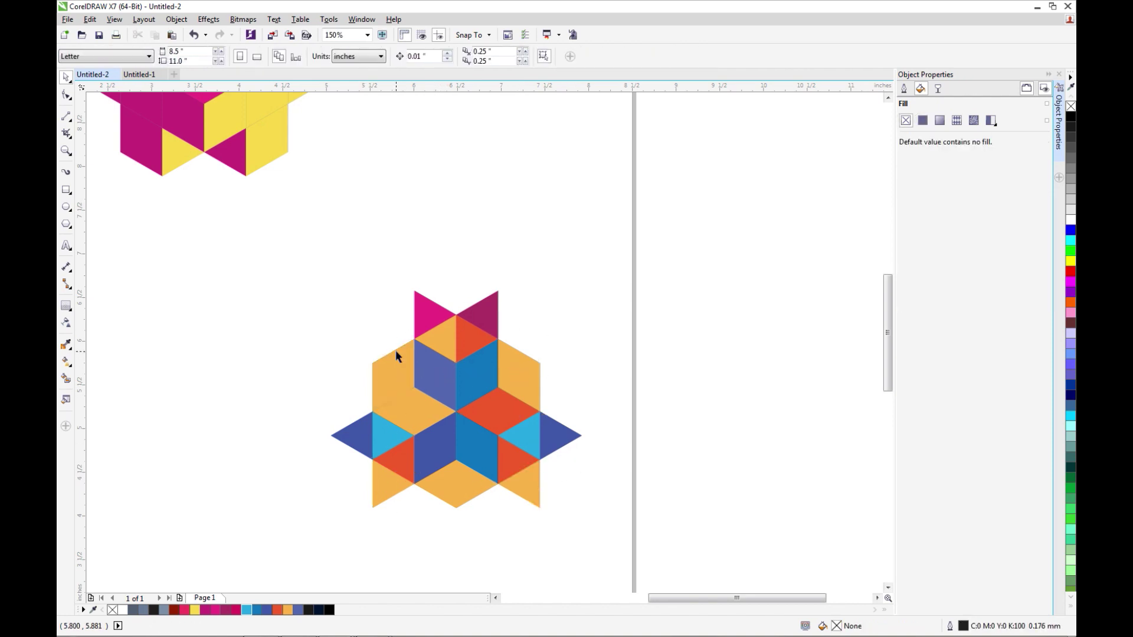
{"action": "left_click_drag", "start_coordinate": [494, 415], "coordinate": [414, 408]}
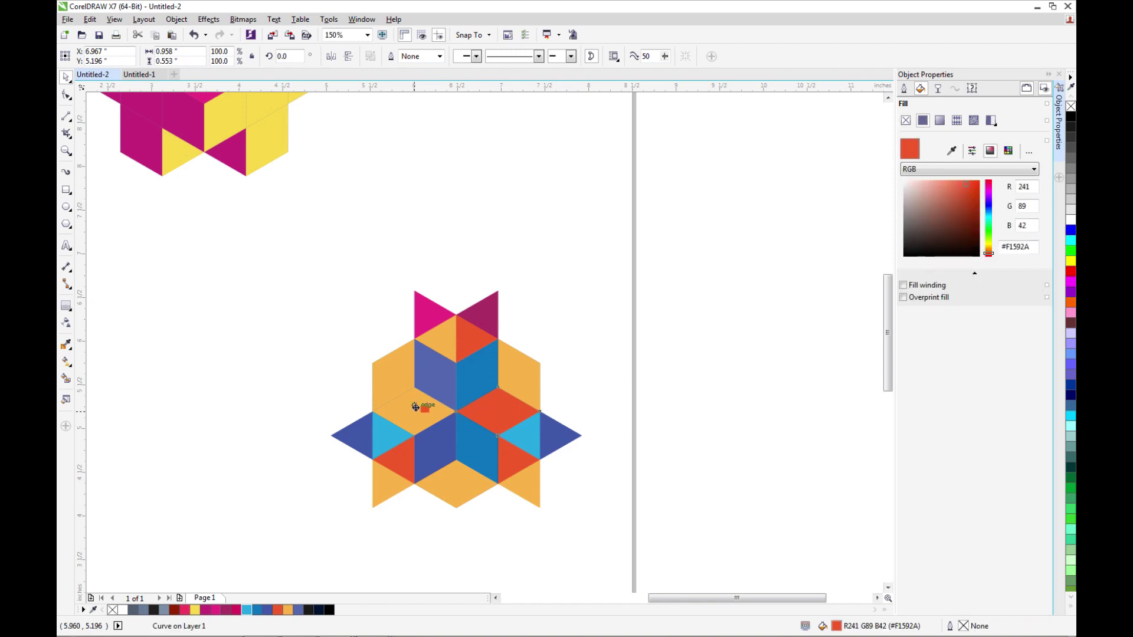
{"action": "left_click", "coordinate": [338, 341]}
- Move the whole multicoloured star up beside the magenta and yellow cube shape, in line with the other marks
{"action": "scroll", "coordinate": [405, 338], "scroll_direction": "down", "scroll_amount": 2}
{"action": "scroll", "coordinate": [478, 330], "scroll_direction": "down", "scroll_amount": 1}
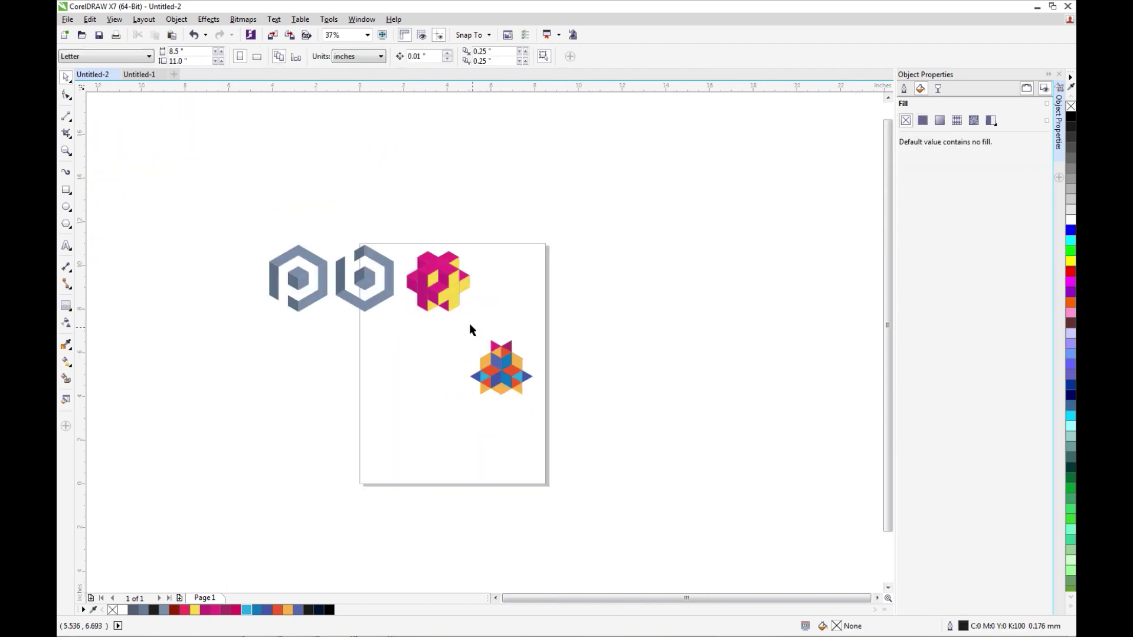
{"action": "left_click_drag", "start_coordinate": [529, 400], "coordinate": [550, 293]}
{"action": "left_click_drag", "start_coordinate": [554, 255], "coordinate": [559, 251]}
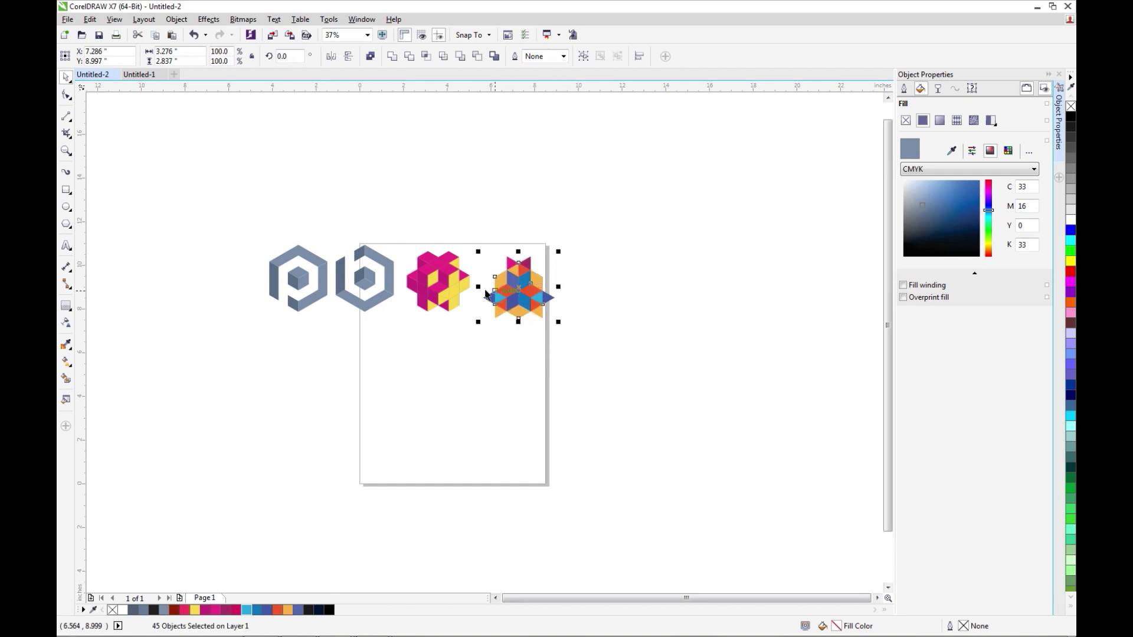
{"action": "scroll", "coordinate": [481, 295], "scroll_direction": "up", "scroll_amount": 1}
{"action": "left_click_drag", "start_coordinate": [535, 340], "coordinate": [546, 325]}
{"action": "left_click", "coordinate": [466, 285]}
{"action": "scroll", "coordinate": [440, 349], "scroll_direction": "down", "scroll_amount": 1}
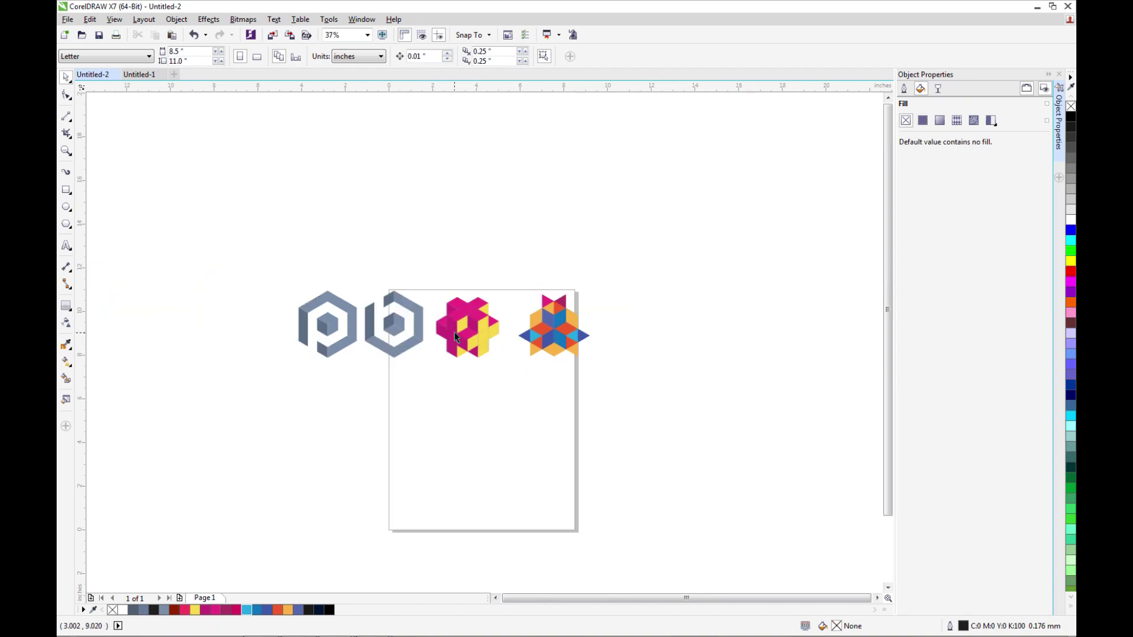
- Delete the grey b mark
{"action": "left_click_drag", "start_coordinate": [411, 349], "coordinate": [434, 371]}
{"action": "key", "text": "Delete"}
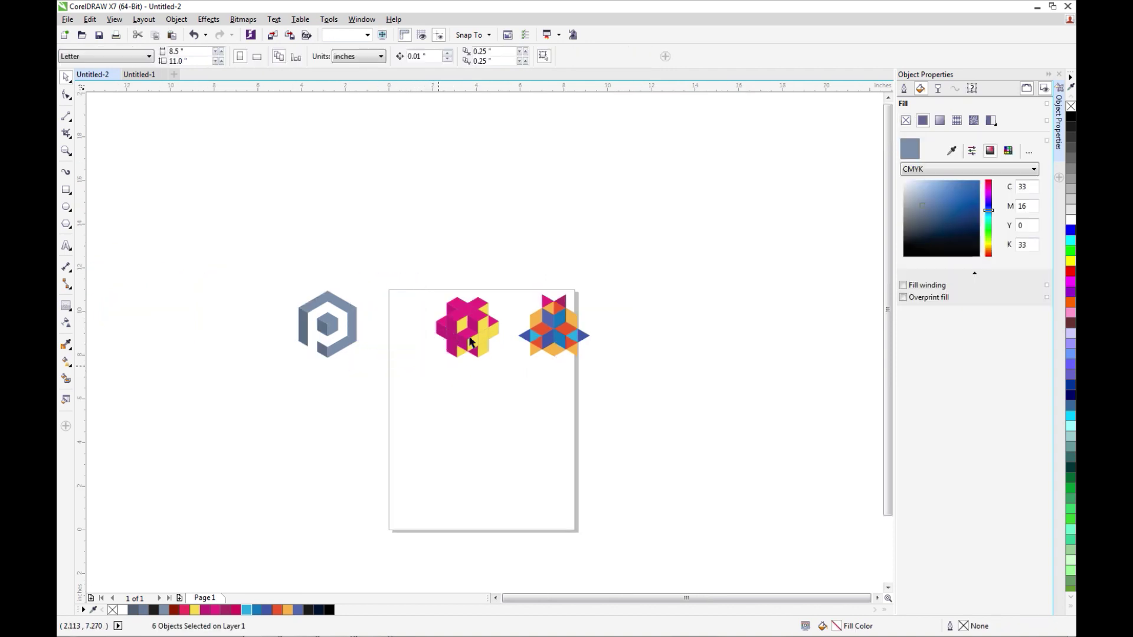
{"action": "scroll", "coordinate": [485, 347], "scroll_direction": "up", "scroll_amount": 1}
{"action": "left_click_drag", "start_coordinate": [434, 307], "coordinate": [459, 352]}
{"action": "left_click", "coordinate": [494, 444]}
{"action": "key", "text": "ctrl+z"}
- Group the pieces of the cube shape, the star and the p mark separately, and bring the cube and p closer together
{"action": "left_click_drag", "start_coordinate": [354, 223], "coordinate": [544, 423]}
{"action": "left_click_drag", "start_coordinate": [512, 376], "coordinate": [466, 354]}
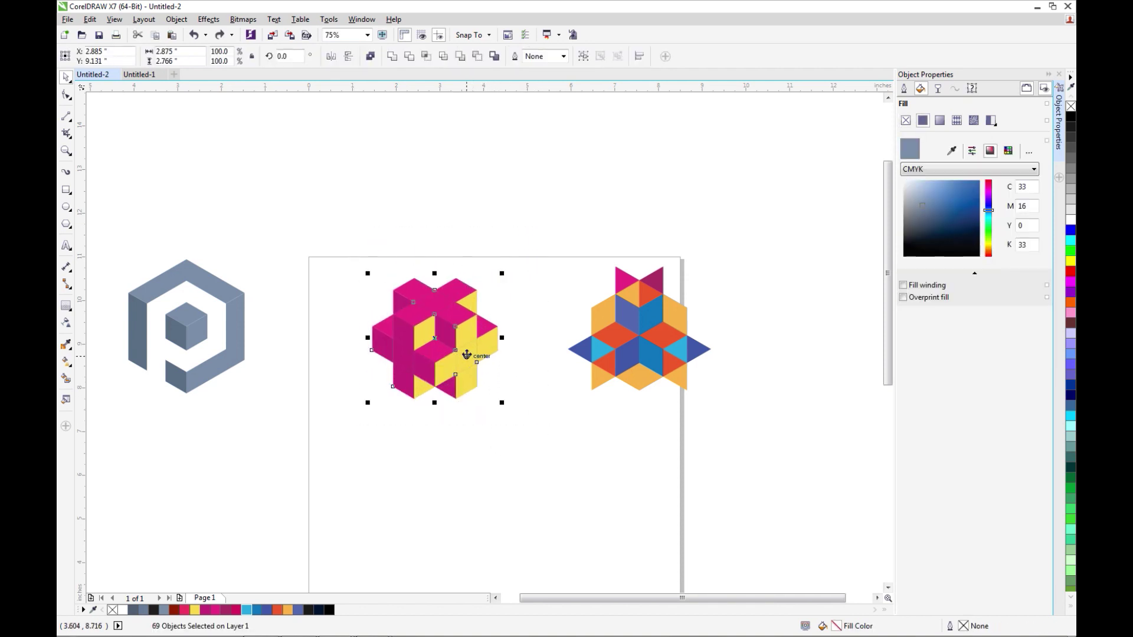
{"action": "left_click_drag", "start_coordinate": [519, 220], "coordinate": [717, 412]}
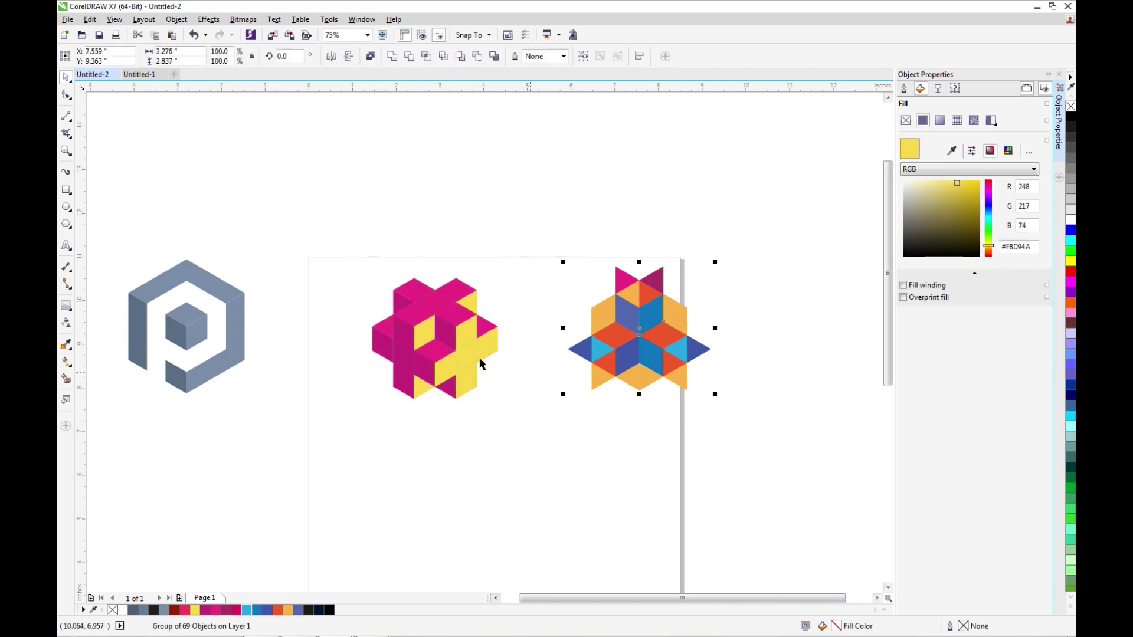
{"action": "left_click_drag", "start_coordinate": [112, 232], "coordinate": [311, 432]}
{"action": "left_click_drag", "start_coordinate": [256, 332], "coordinate": [319, 329]}
- Align the three marks on a common horizontal centre line and move them together down and to the right
{"action": "left_click_drag", "start_coordinate": [151, 207], "coordinate": [724, 461]}
{"action": "key", "text": "e"}
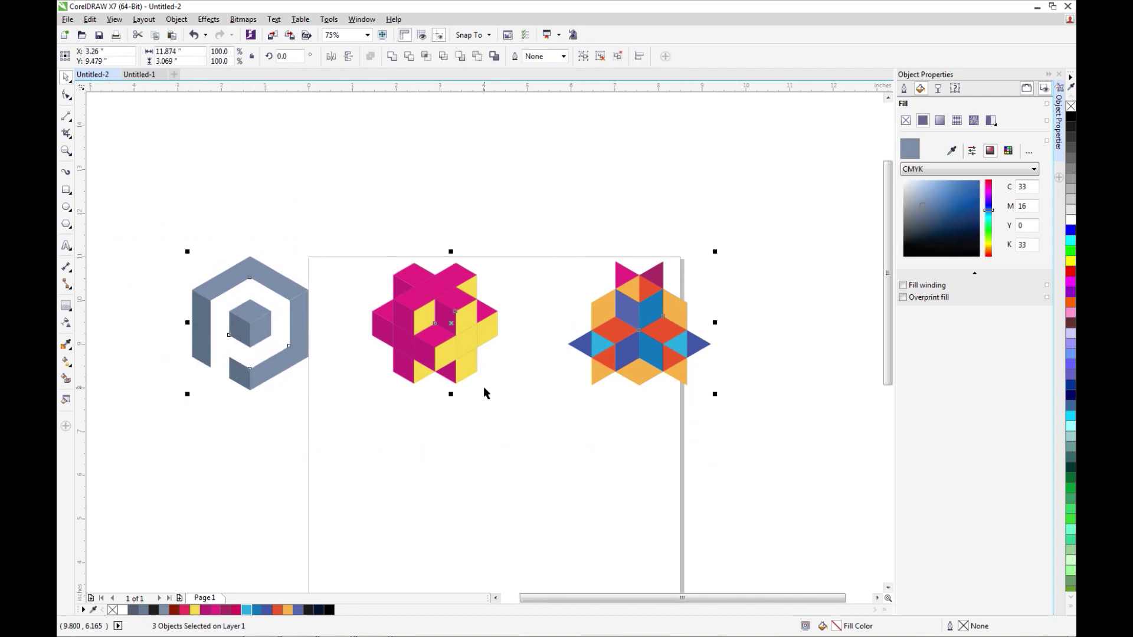
{"action": "left_click_drag", "start_coordinate": [471, 352], "coordinate": [593, 434]}
- Draw a rectangle about 22.4 by 12.9 inches around the three marks, fill it black and send it behind them
{"action": "key", "text": "F3"}
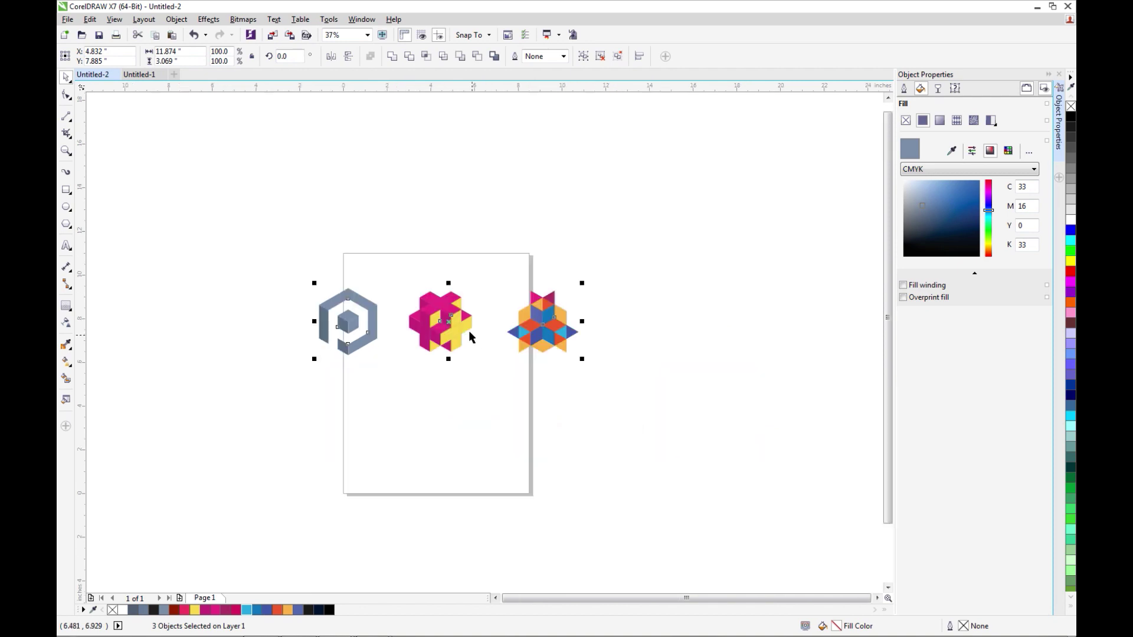
{"action": "left_click", "coordinate": [67, 190]}
{"action": "left_click_drag", "start_coordinate": [189, 190], "coordinate": [681, 471]}
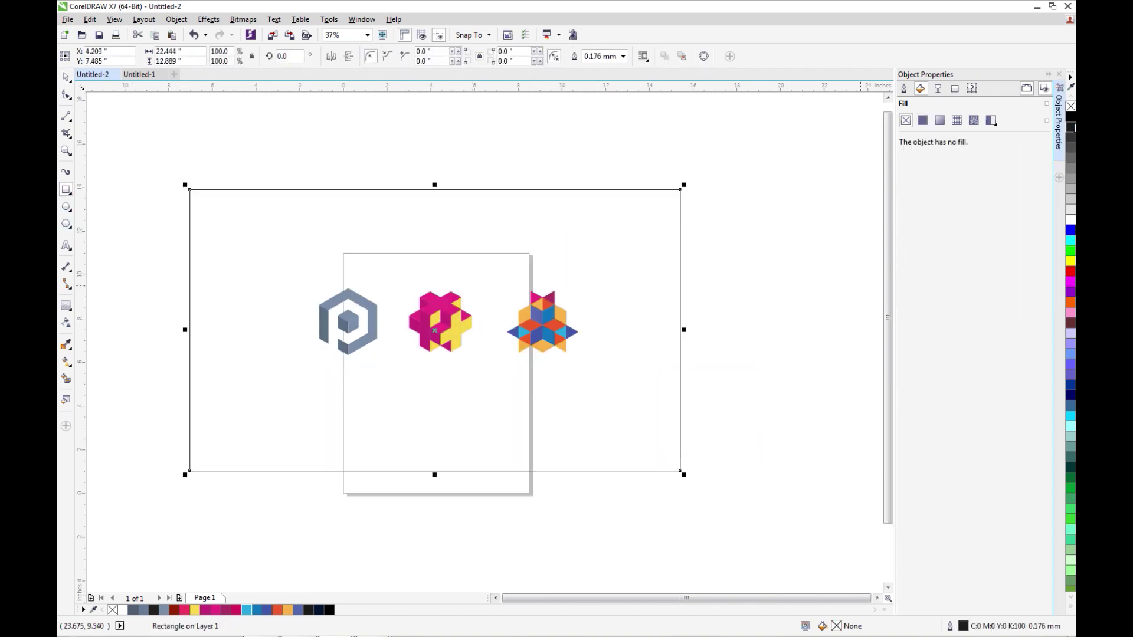
{"action": "left_click", "coordinate": [1072, 118]}
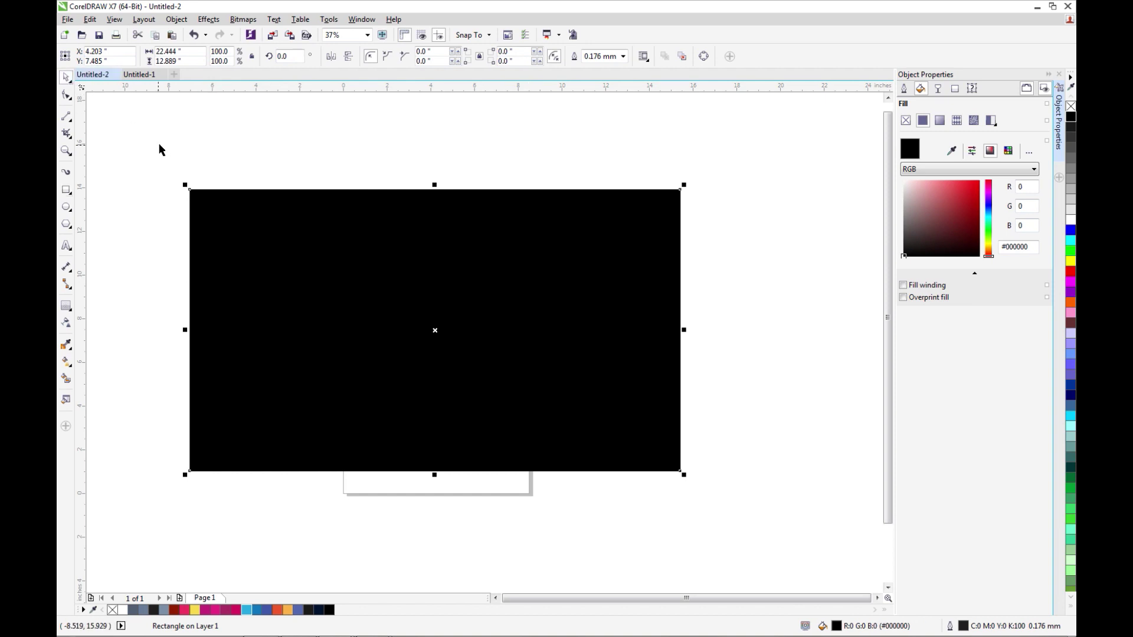
{"action": "key", "text": "shift+Page_Down"}
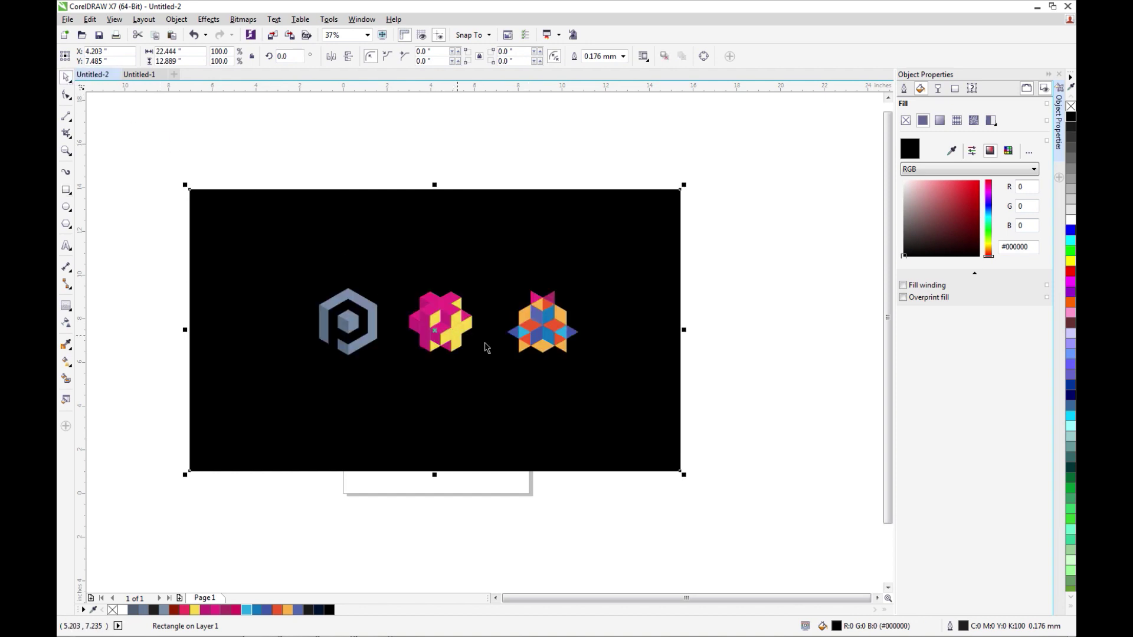
- View the three marks on the black background in full-screen preview
{"action": "scroll", "coordinate": [485, 348], "scroll_direction": "up", "scroll_amount": 2}
{"action": "key", "text": "F9"}
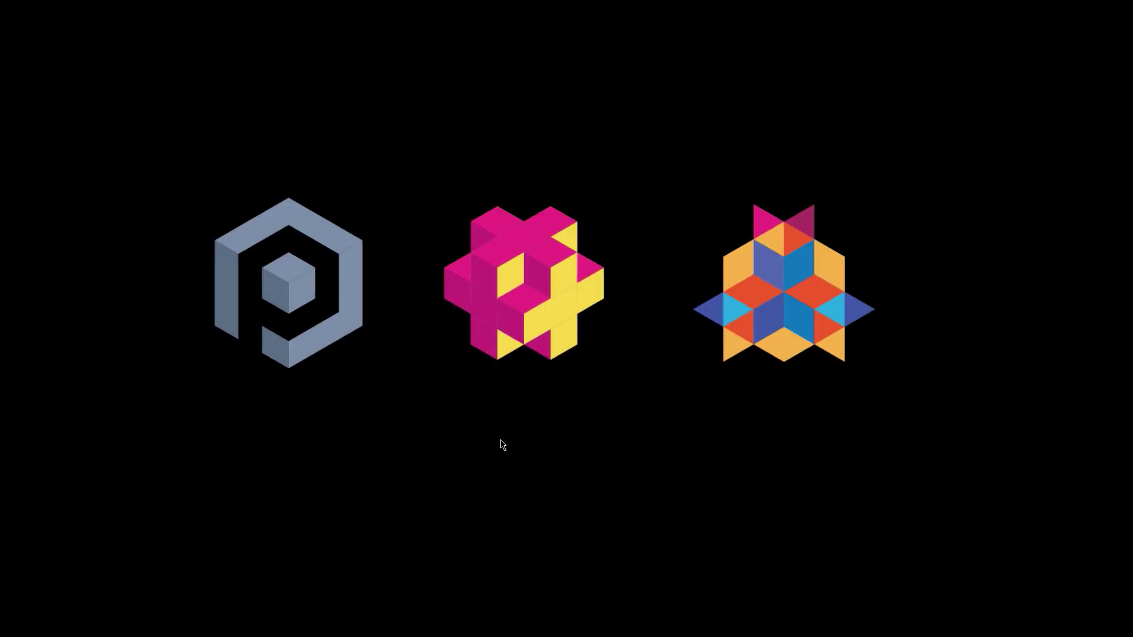